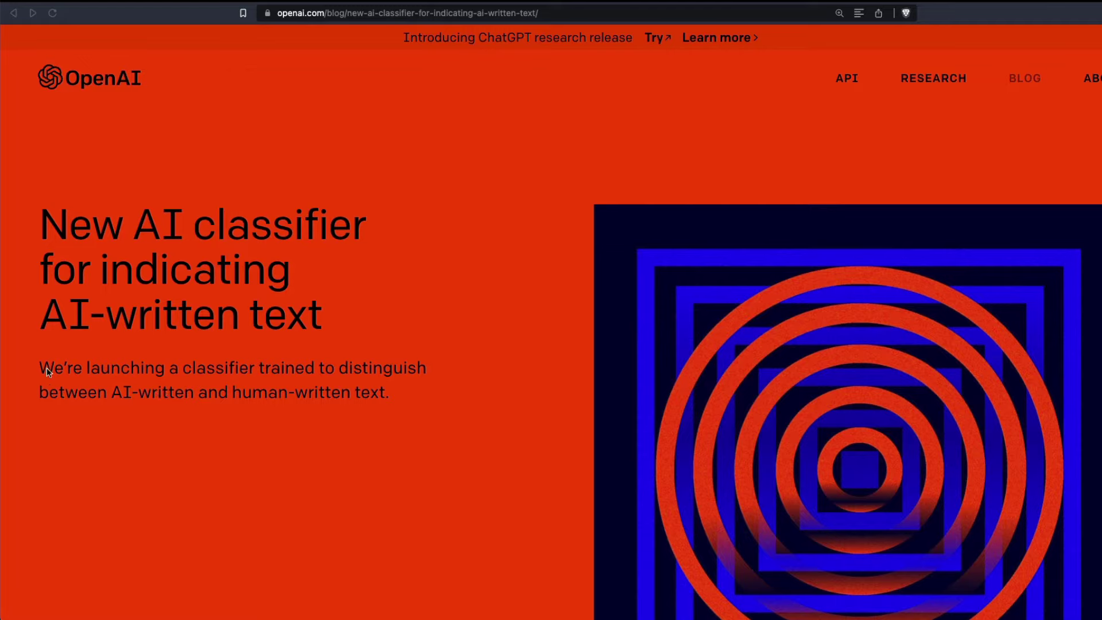
Step: Highlight the blog's sentence that the classifier isn't reliable and its 26% true-positive figure
left_click(283, 378)
scroll(400, 402, "down", 7)
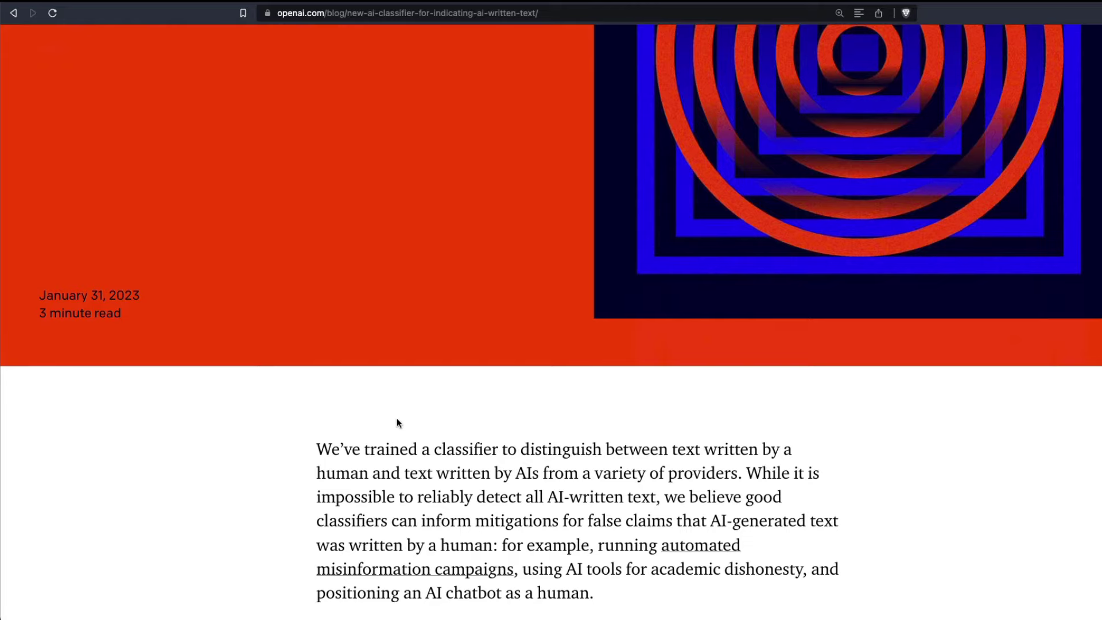
scroll(397, 423, "down", 7)
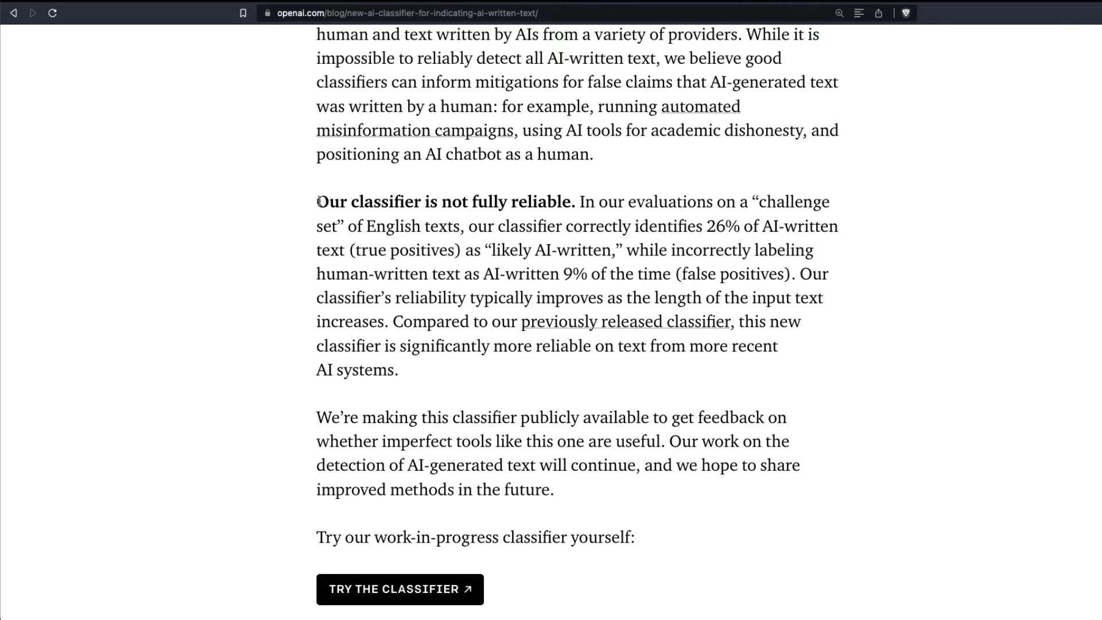
left_click_drag(318, 201, 577, 205)
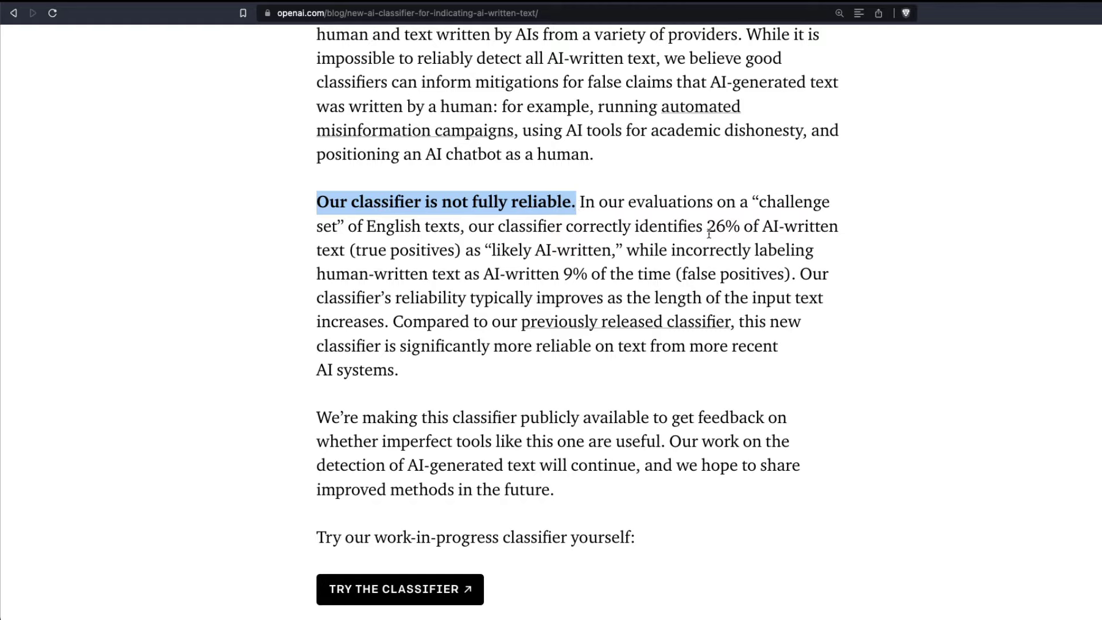
left_click_drag(709, 234, 738, 228)
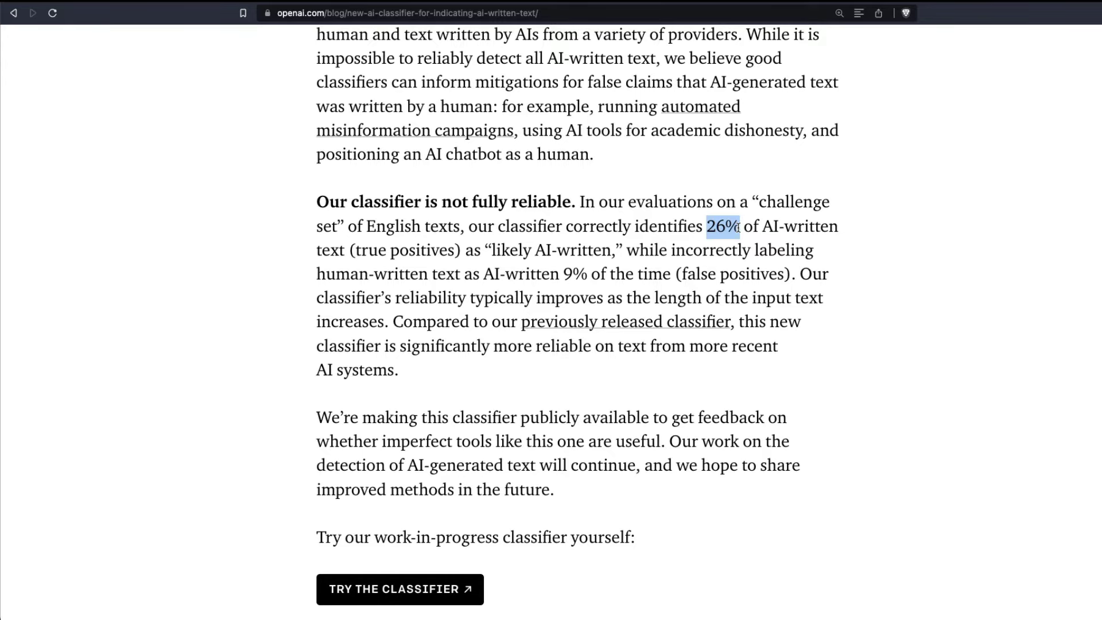
Step: Highlight the misuse examples: misinformation campaigns, academic dishonesty and chatbots posing as humans
scroll(738, 227, "up", 2)
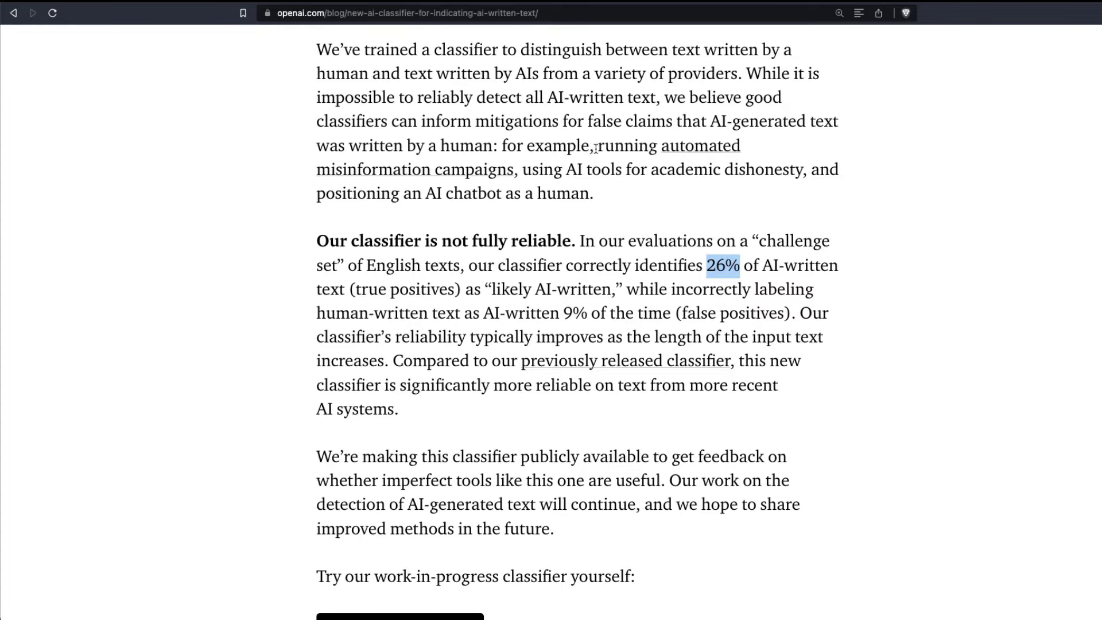
left_click_drag(595, 148, 513, 175)
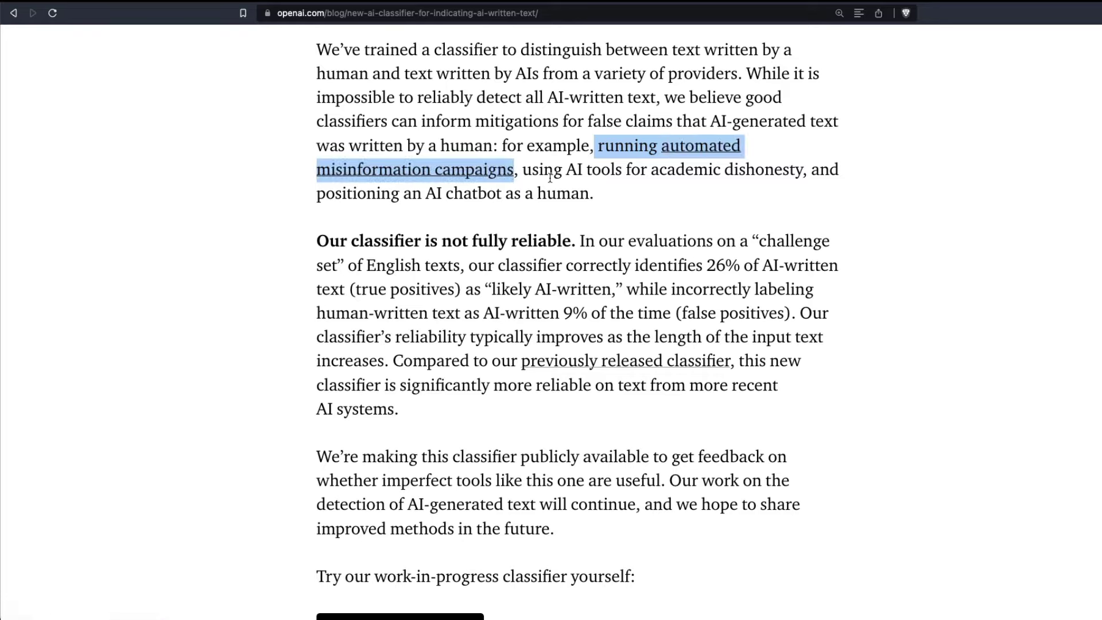
left_click_drag(522, 171, 799, 175)
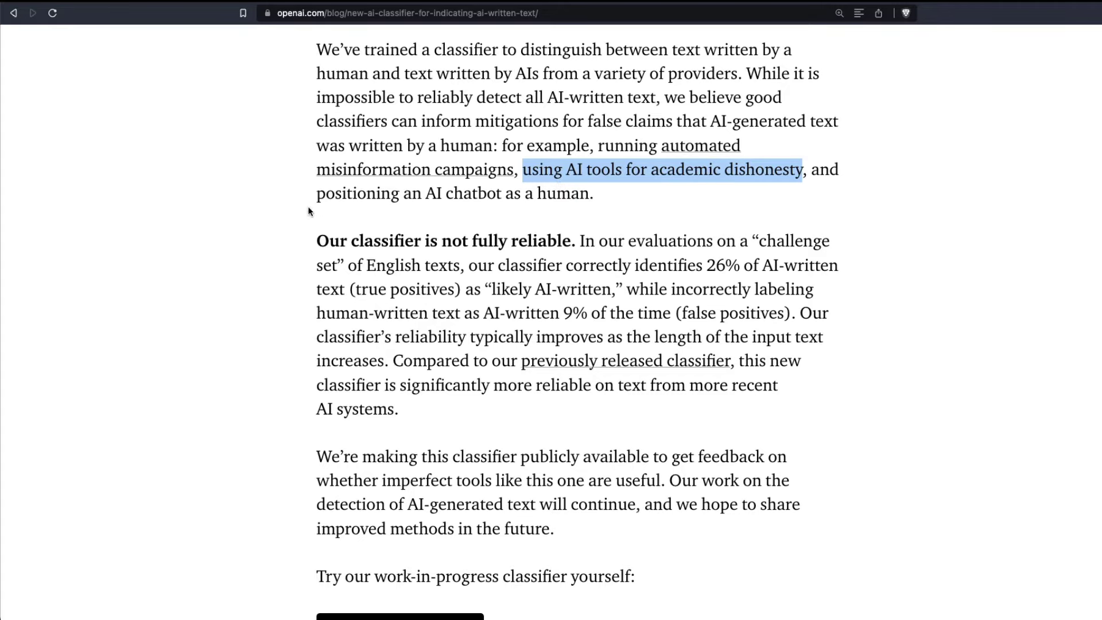
left_click_drag(314, 202, 595, 204)
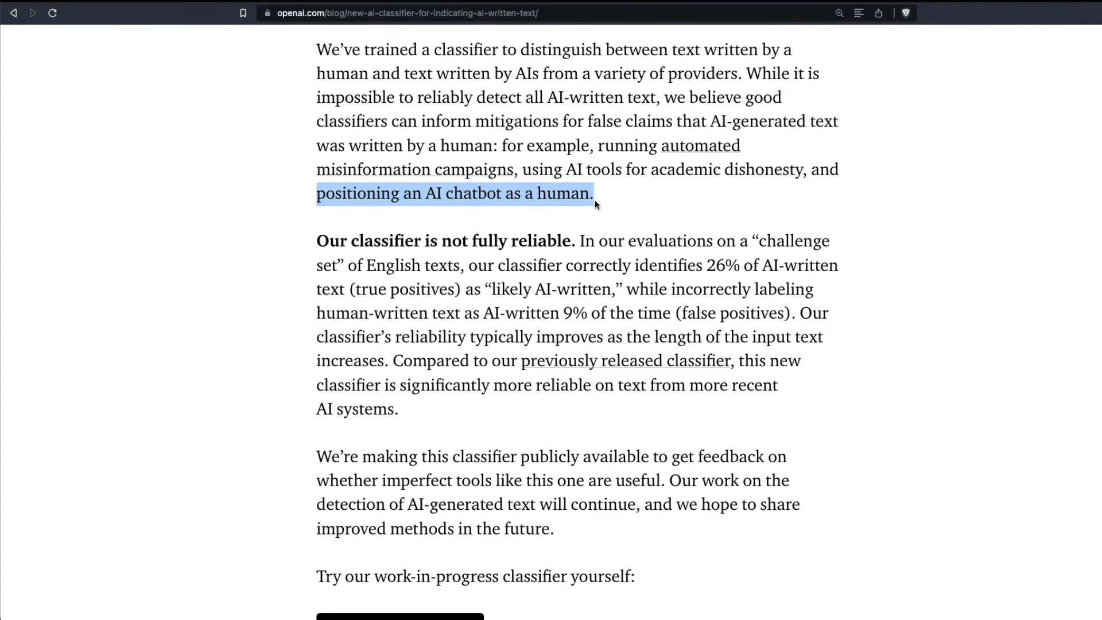
Step: Go from the blog post to the AI Text Classifier page
scroll(574, 293, "down", 3)
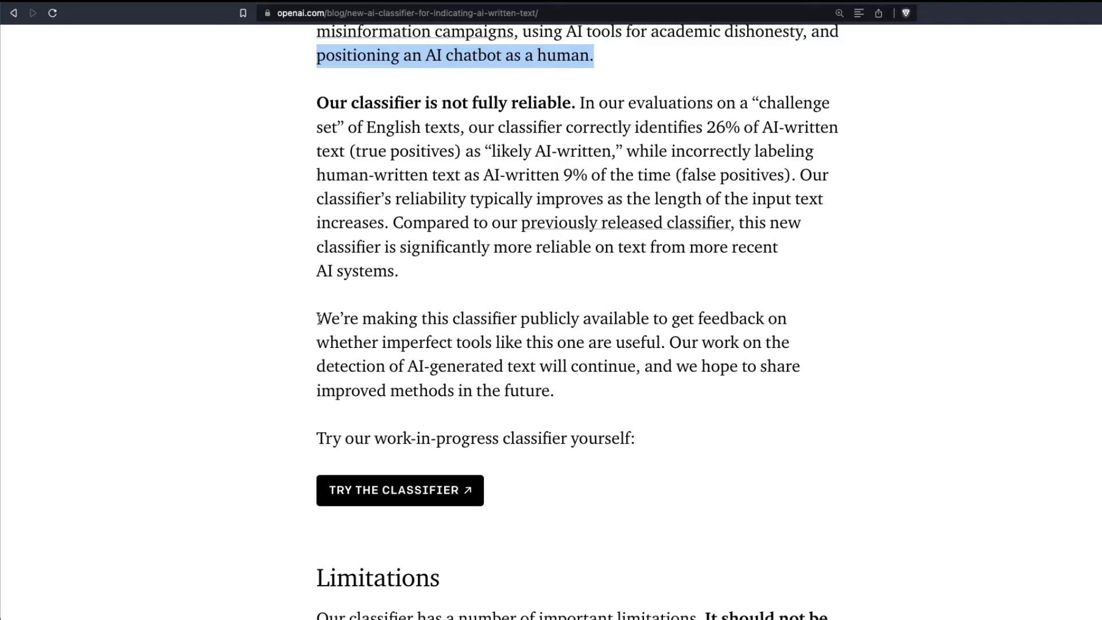
scroll(319, 319, "down", 3)
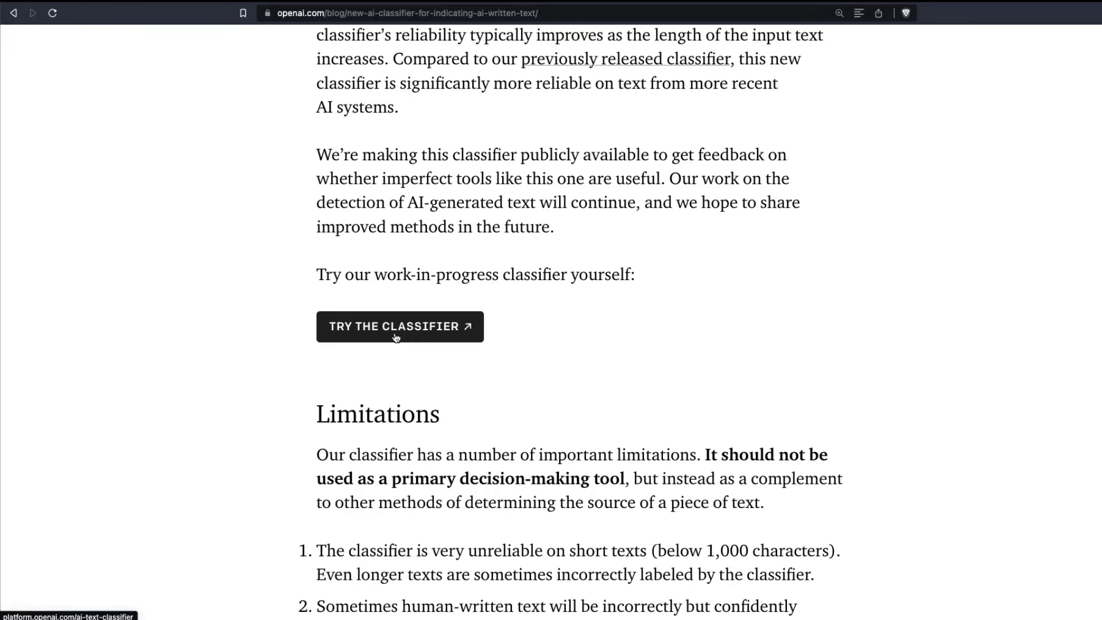
scroll(396, 337, "down", 7)
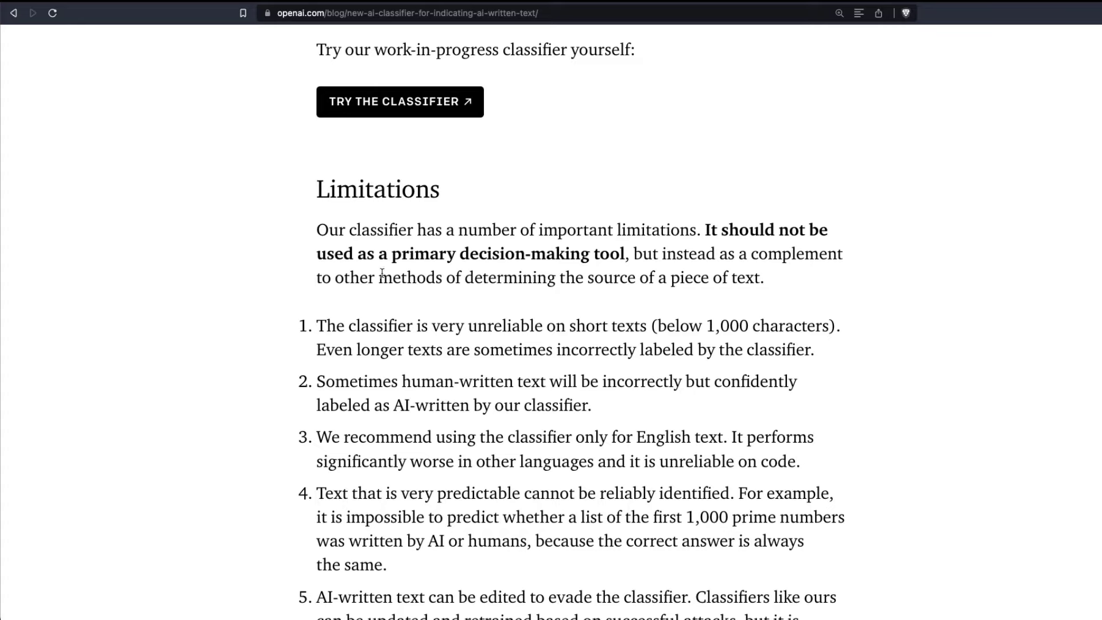
scroll(385, 275, "down", 3)
scroll(384, 278, "up", 3)
scroll(385, 280, "up", 6)
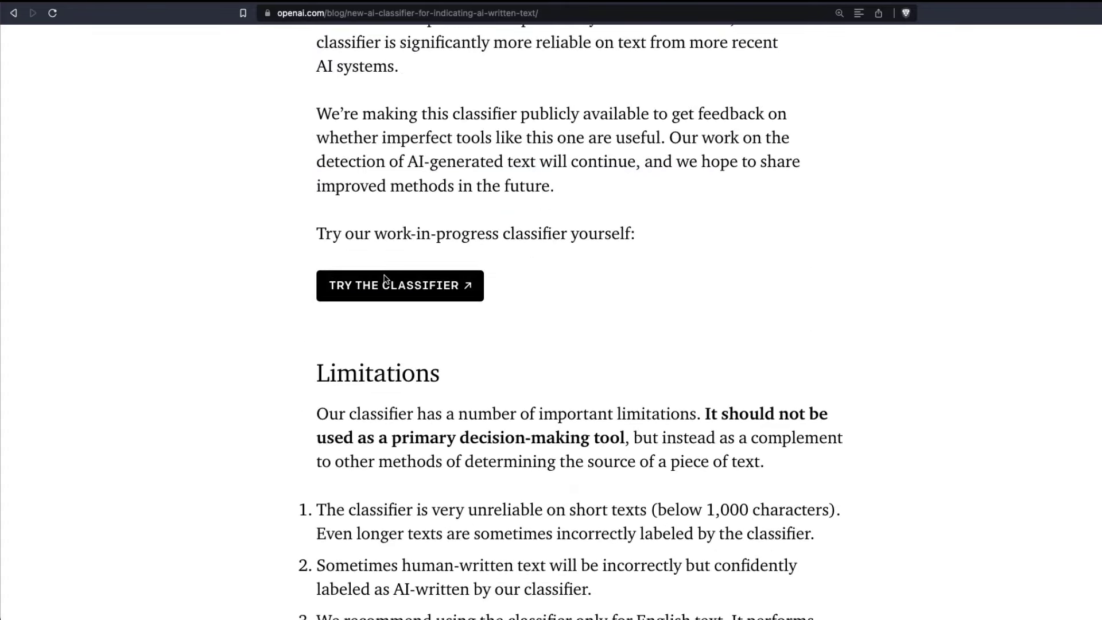
left_click(395, 295)
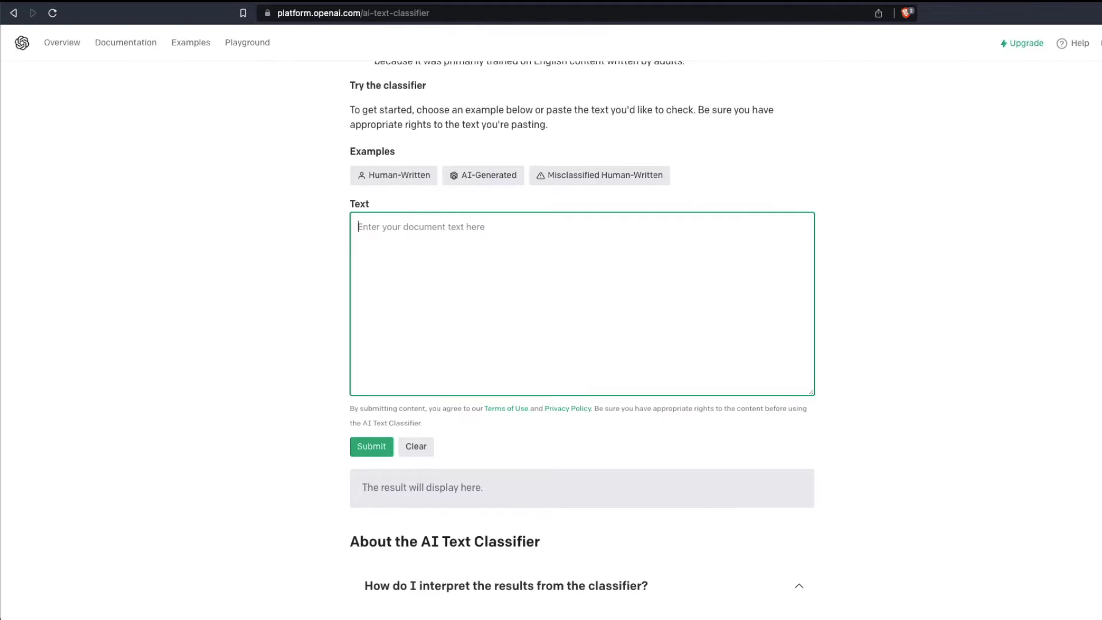
Step: Highlight the AI Text Classifier heading and zoom the page to 133%
scroll(801, 374, "up", 4)
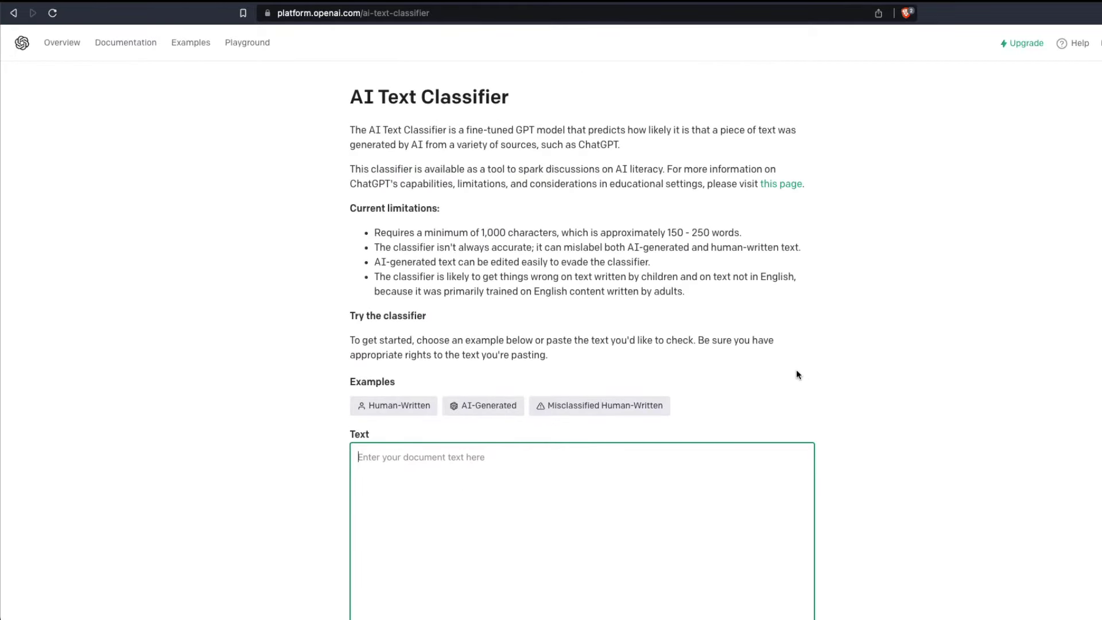
left_click_drag(345, 101, 633, 101)
left_click(632, 101)
key("super+equal")
key("super+equal")
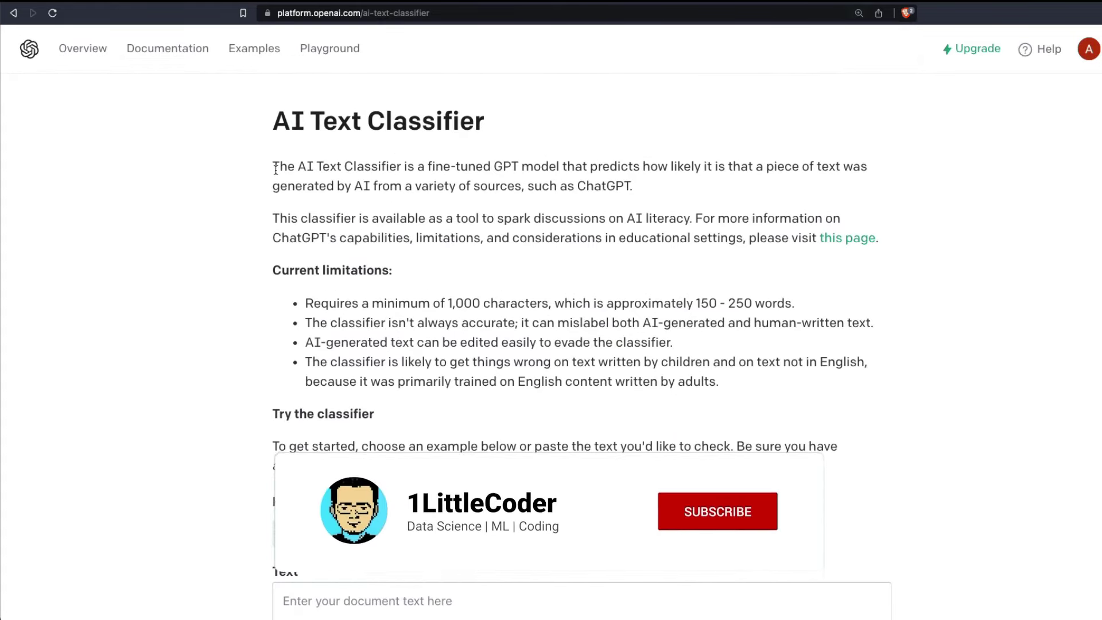
Step: Highlight the description paragraph, 'ChatGPT', the AI literacy sentence and 'educational settings'
left_click_drag(275, 169, 812, 197)
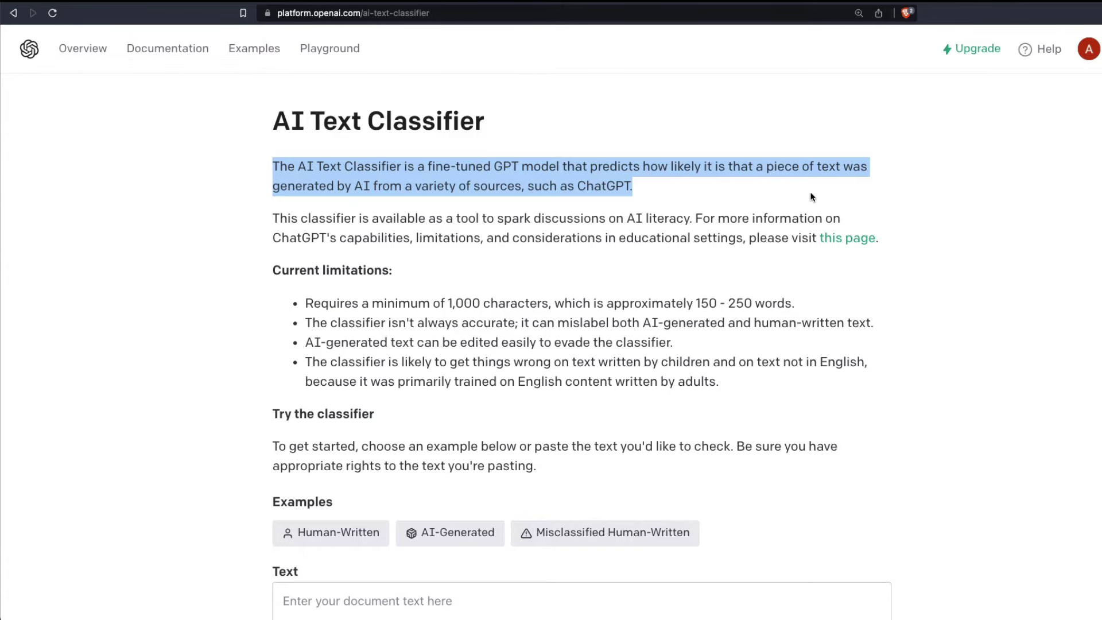
double_click(605, 185)
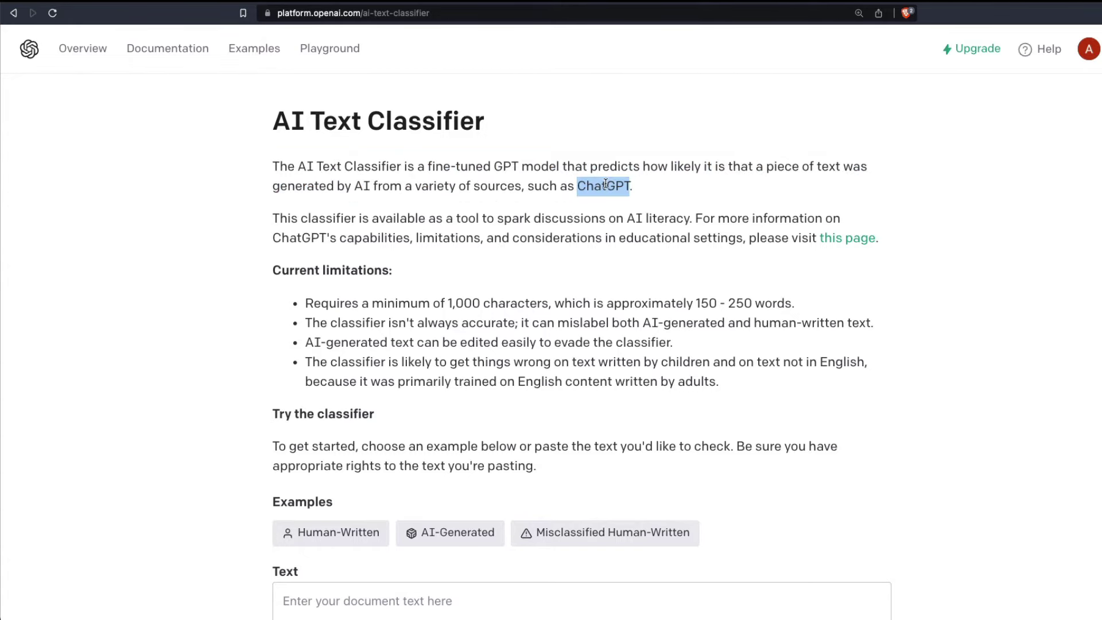
left_click_drag(280, 223, 689, 227)
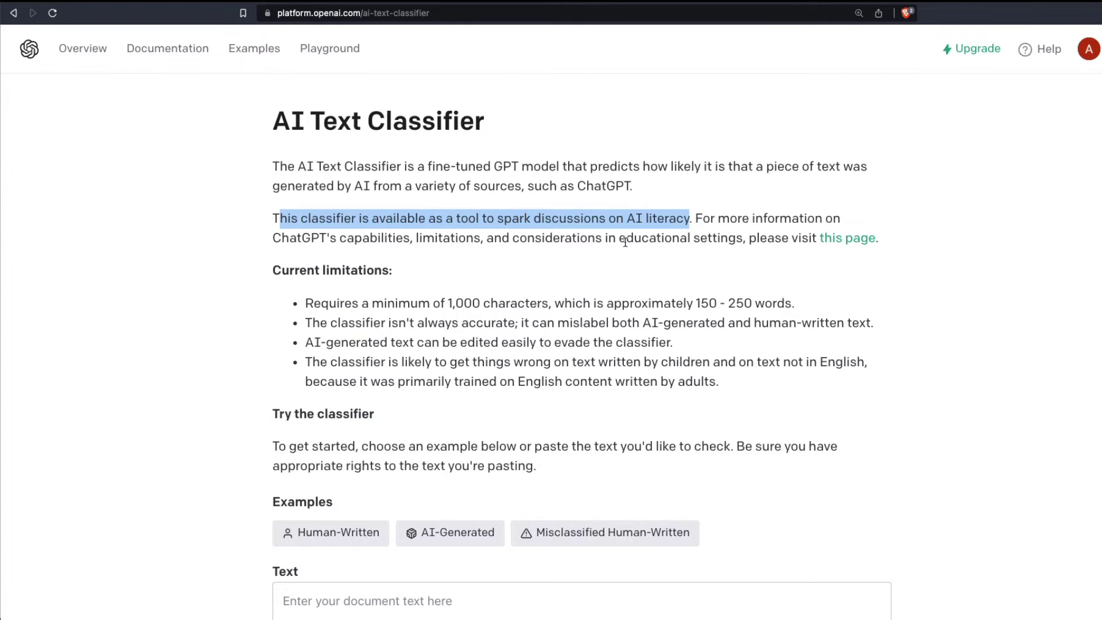
left_click_drag(621, 241, 745, 242)
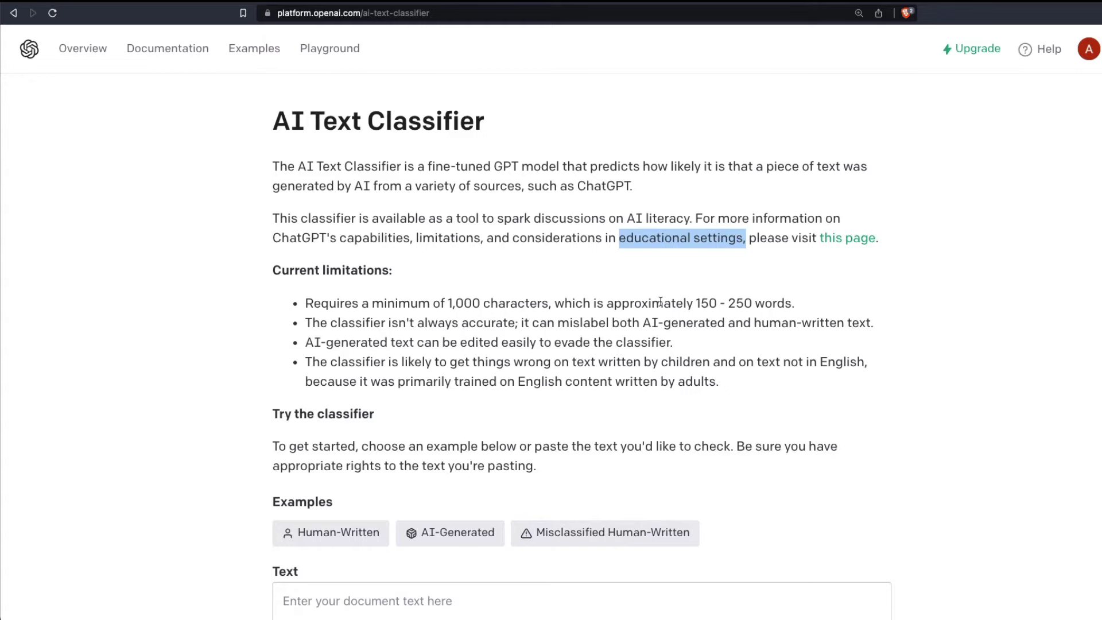
Step: Highlight the limitations: the 1,000-character minimum, mislabelled text and evading the classifier
left_click_drag(448, 303, 484, 304)
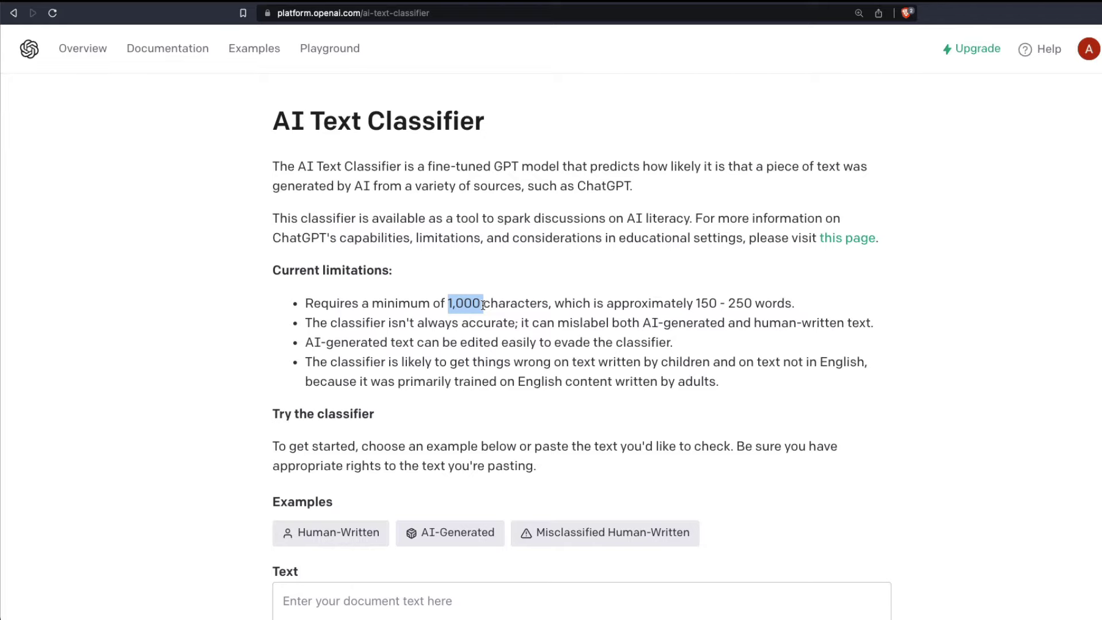
left_click(483, 305)
left_click_drag(448, 305, 545, 305)
left_click(550, 305)
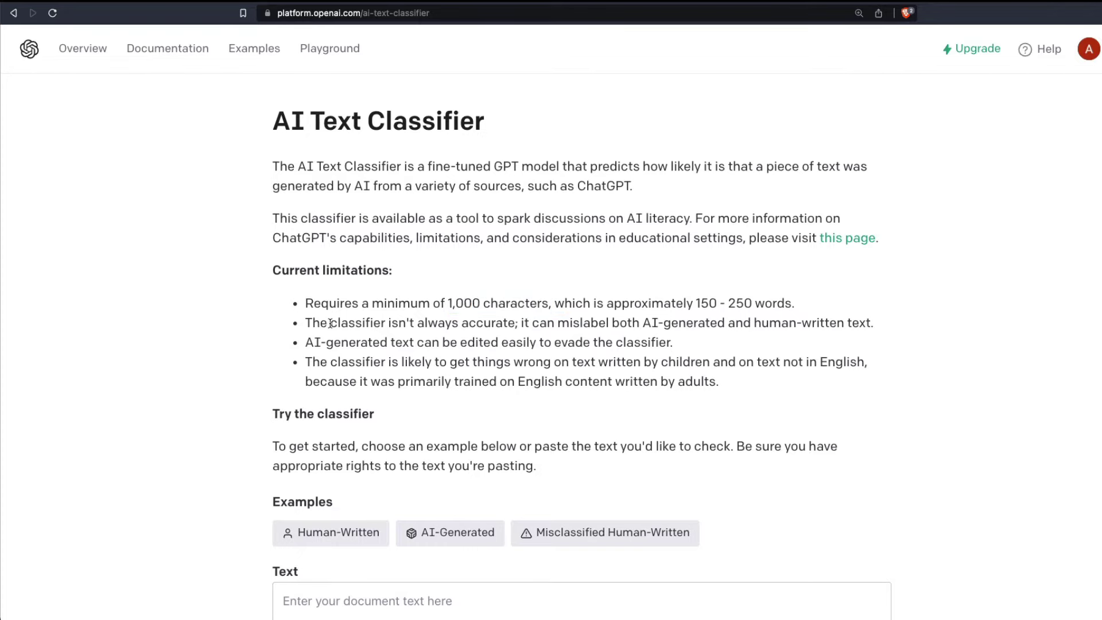
left_click_drag(305, 323, 890, 326)
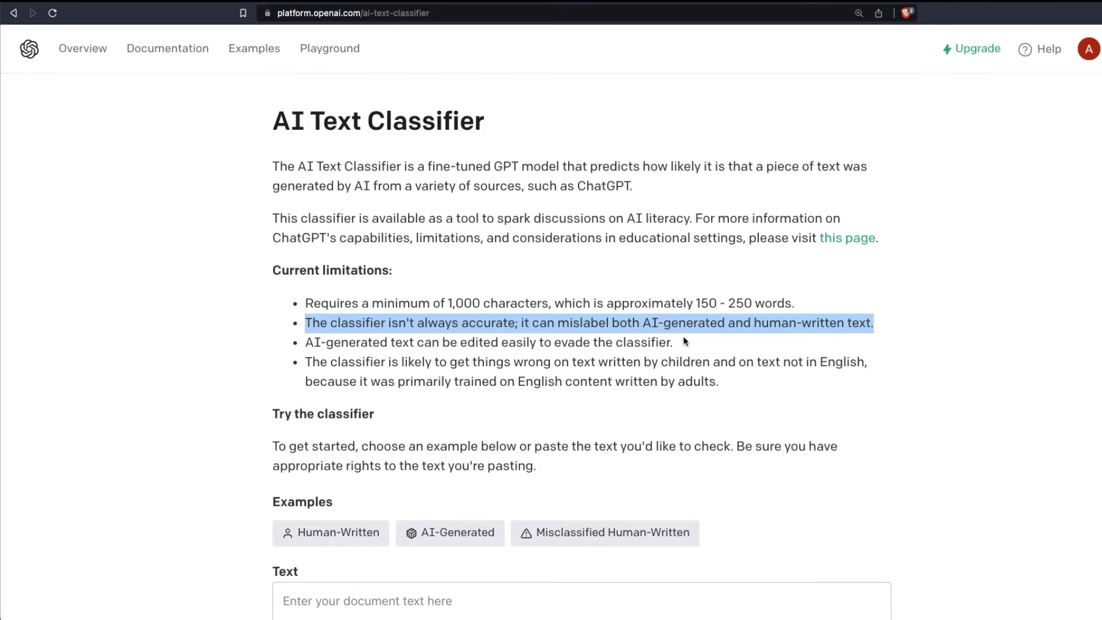
left_click_drag(686, 343, 322, 345)
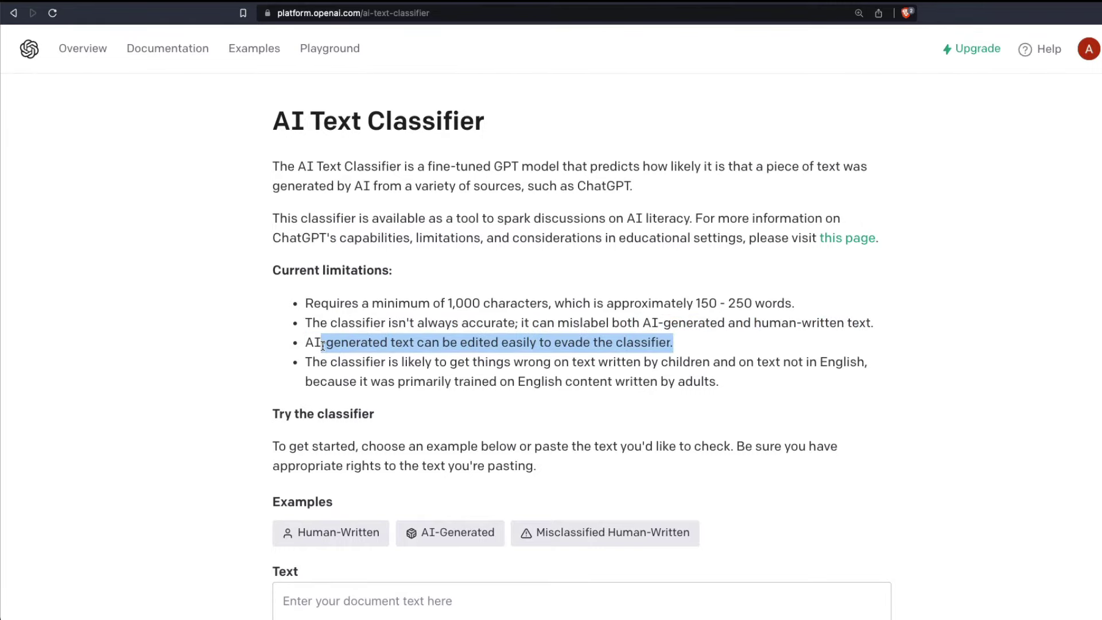
left_click(829, 409)
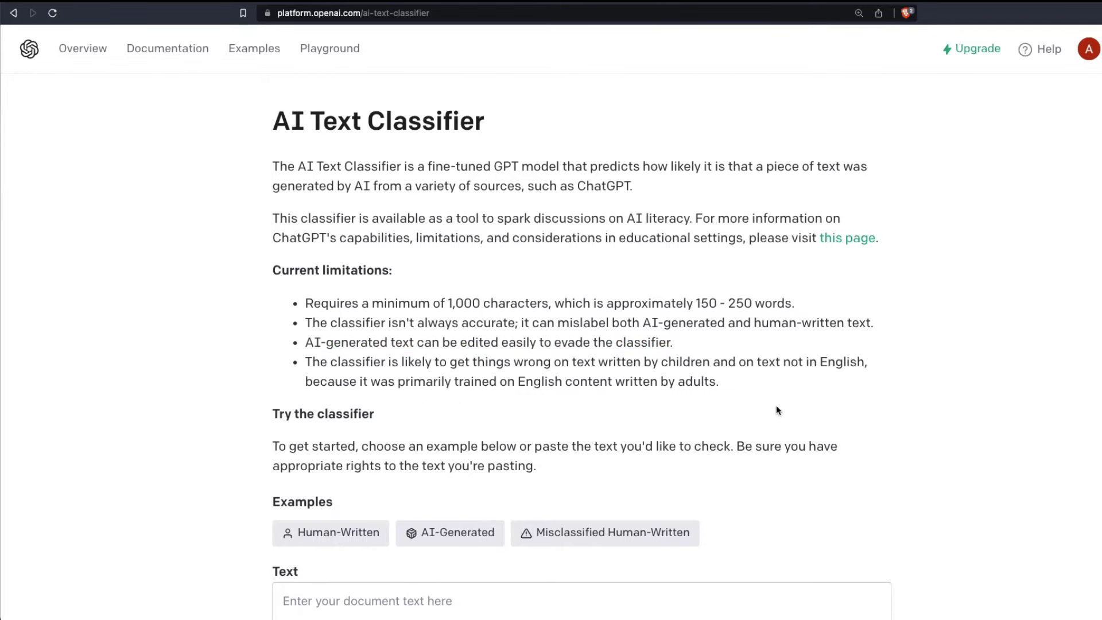
scroll(776, 409, "down", 5)
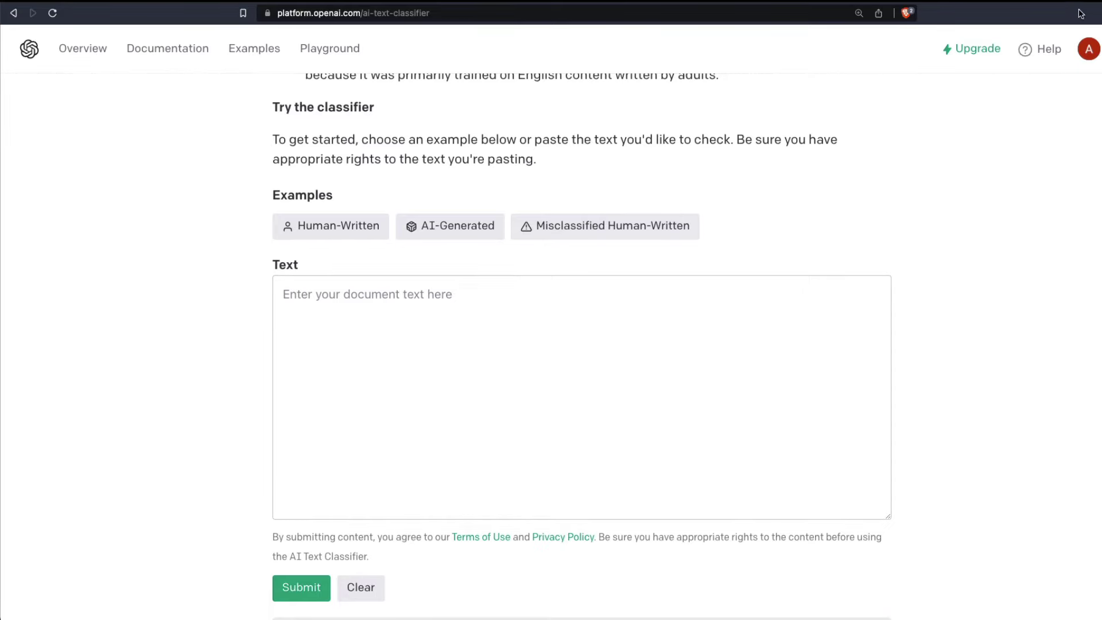
Step: Copy the Logan (film) Wikipedia intro paragraphs into the classifier's text box
key("ctrl+Tab")
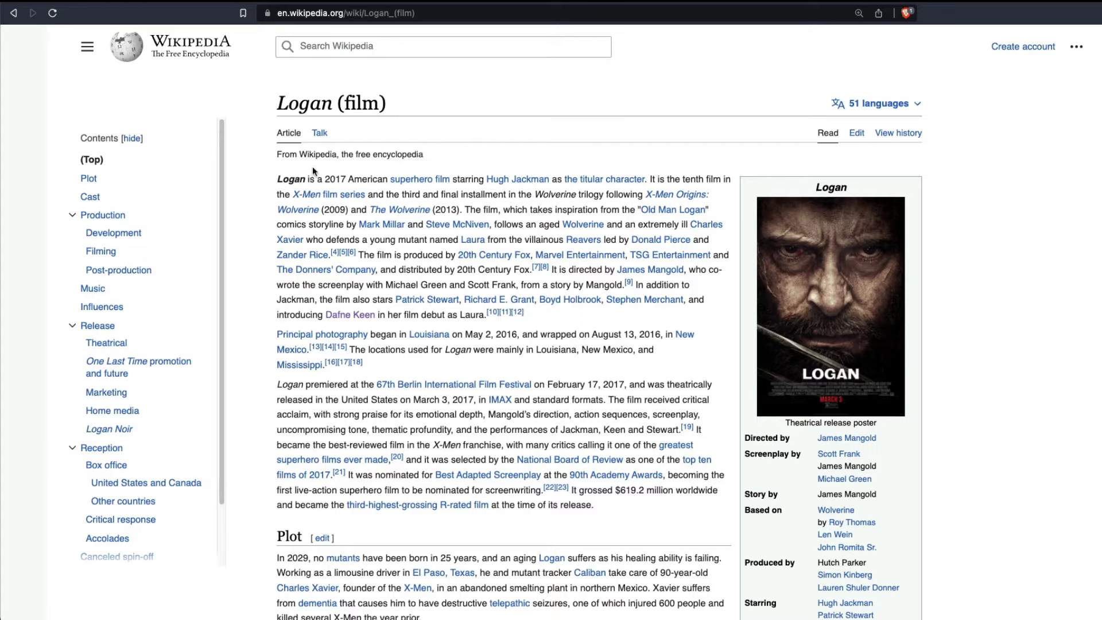
left_click_drag(278, 181, 626, 504)
key("ctrl+c")
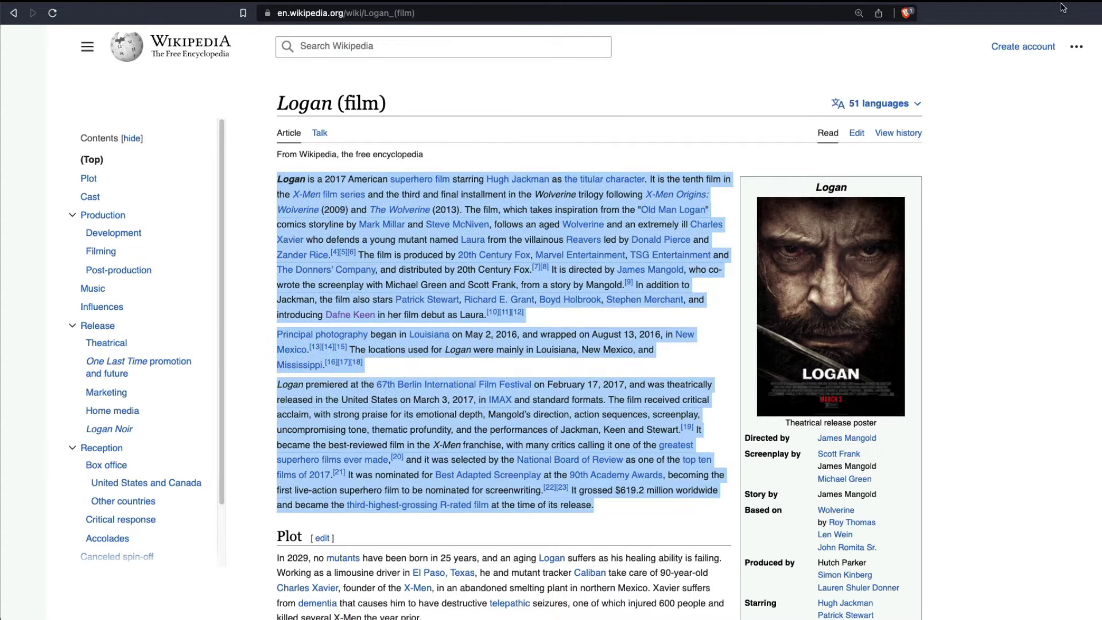
key("ctrl+Tab")
left_click(480, 358)
key("ctrl+v")
Step: Submit the Logan text, review its 'very unlikely AI-generated' verdict, then clear the box
left_click(301, 587)
scroll(1003, 484, "down", 4)
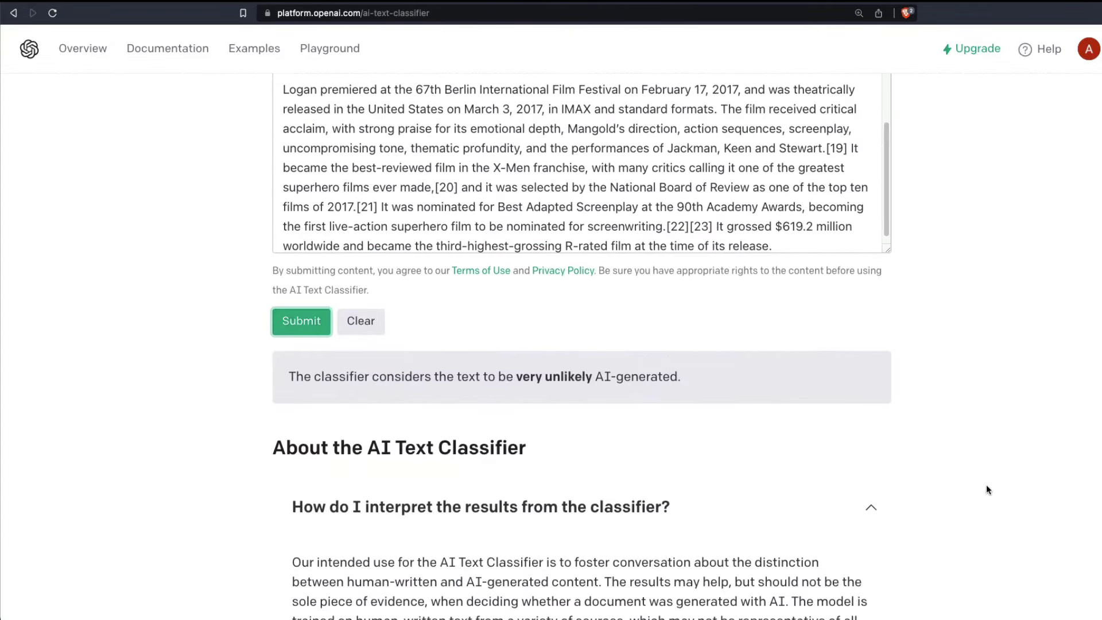
left_click_drag(293, 379, 535, 391)
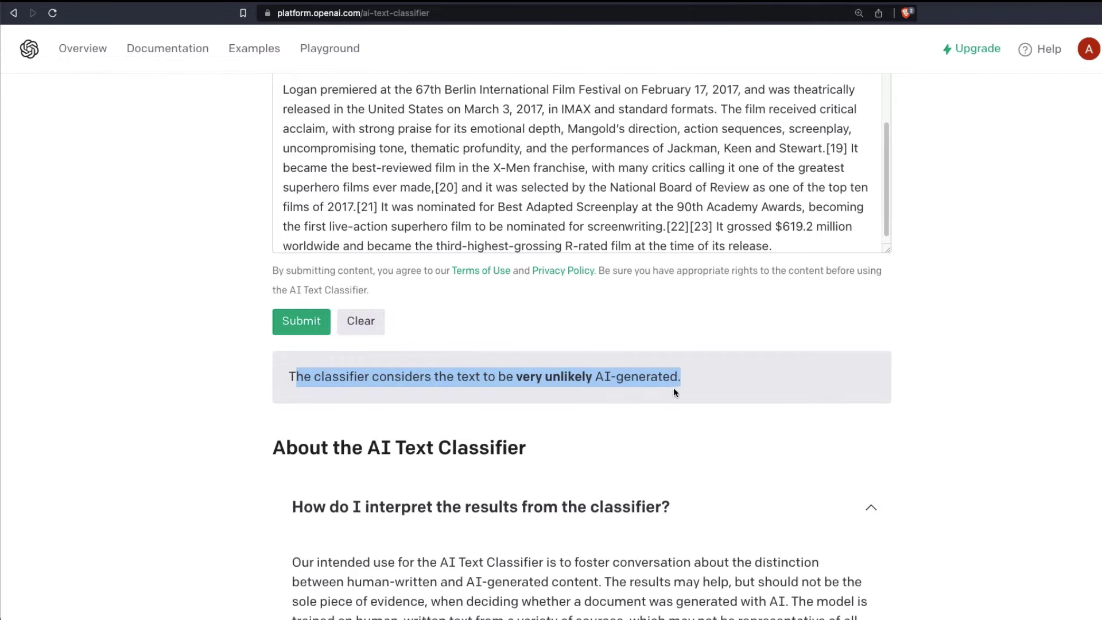
left_click(609, 382)
scroll(610, 381, "up", 3)
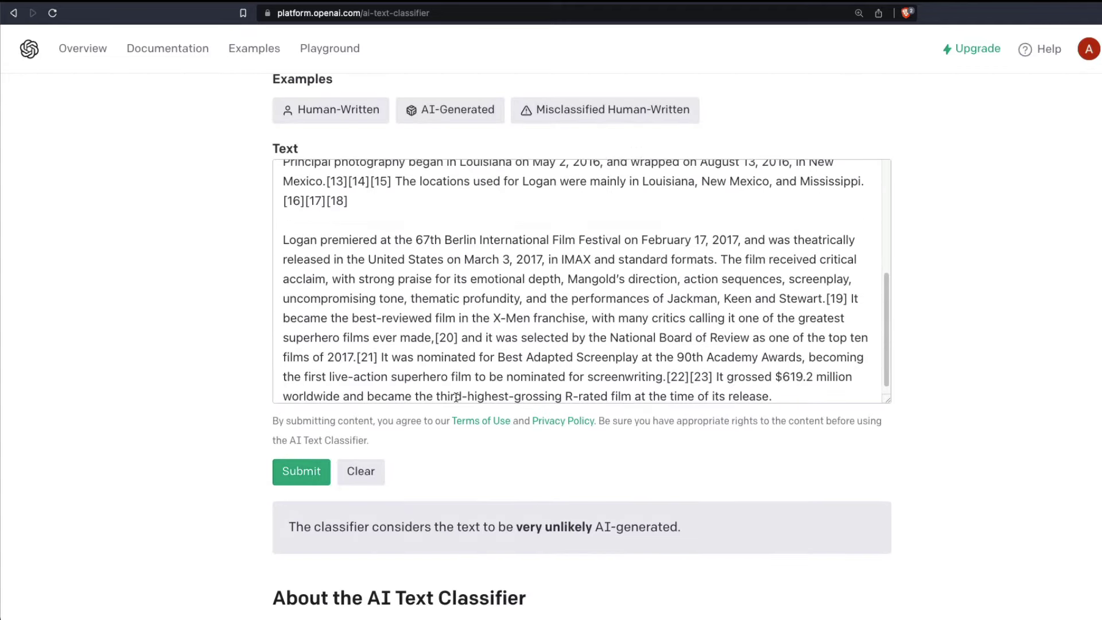
left_click(589, 373)
scroll(655, 441, "down", 1)
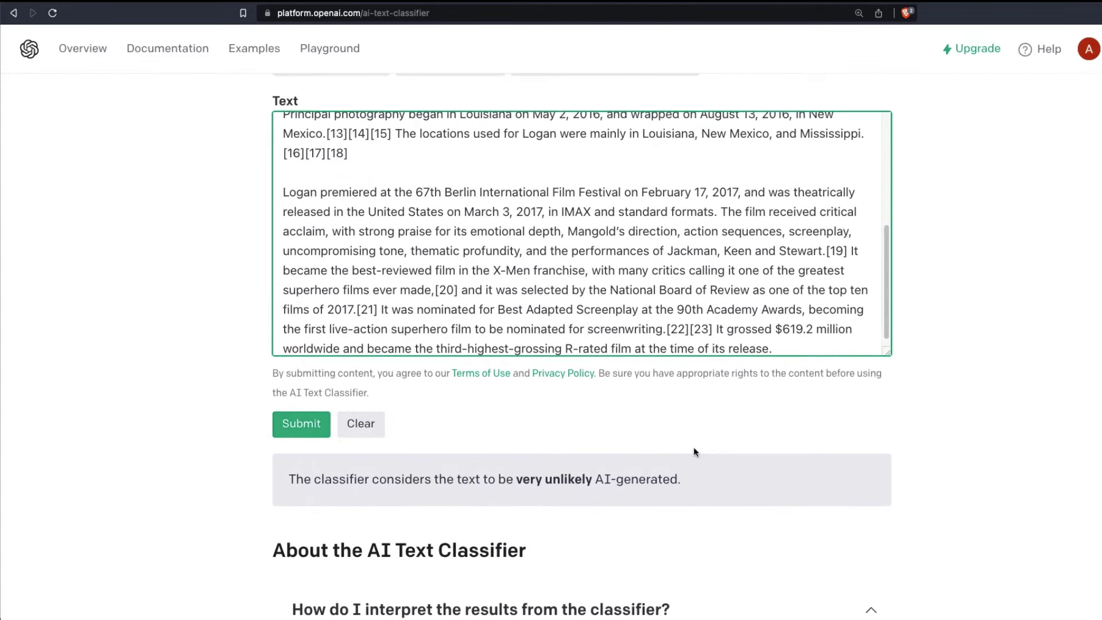
left_click(365, 428)
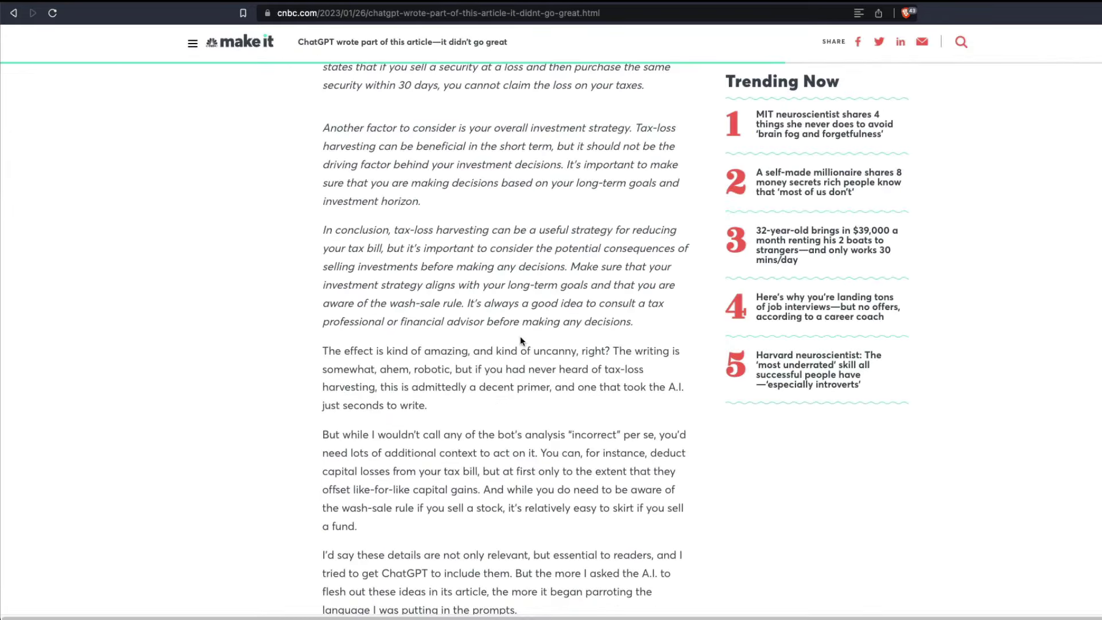
Step: Select the CNBC article body starting from the 'This is an excerpt' note
scroll(463, 393, "up", 15)
scroll(464, 392, "up", 5)
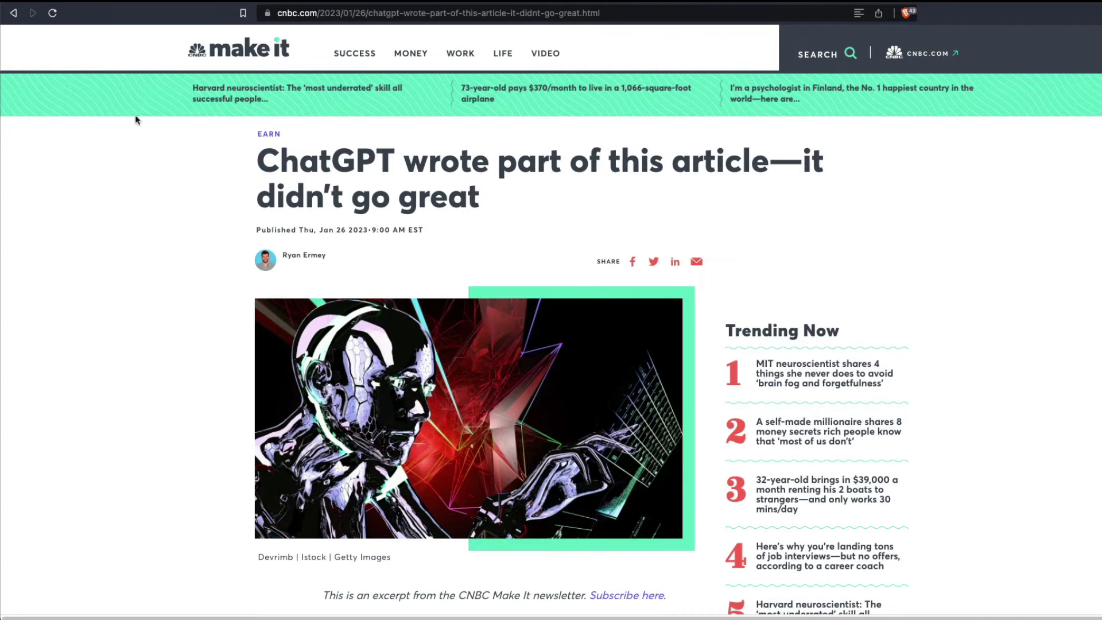
scroll(265, 221, "down", 4)
scroll(313, 347, "up", 4)
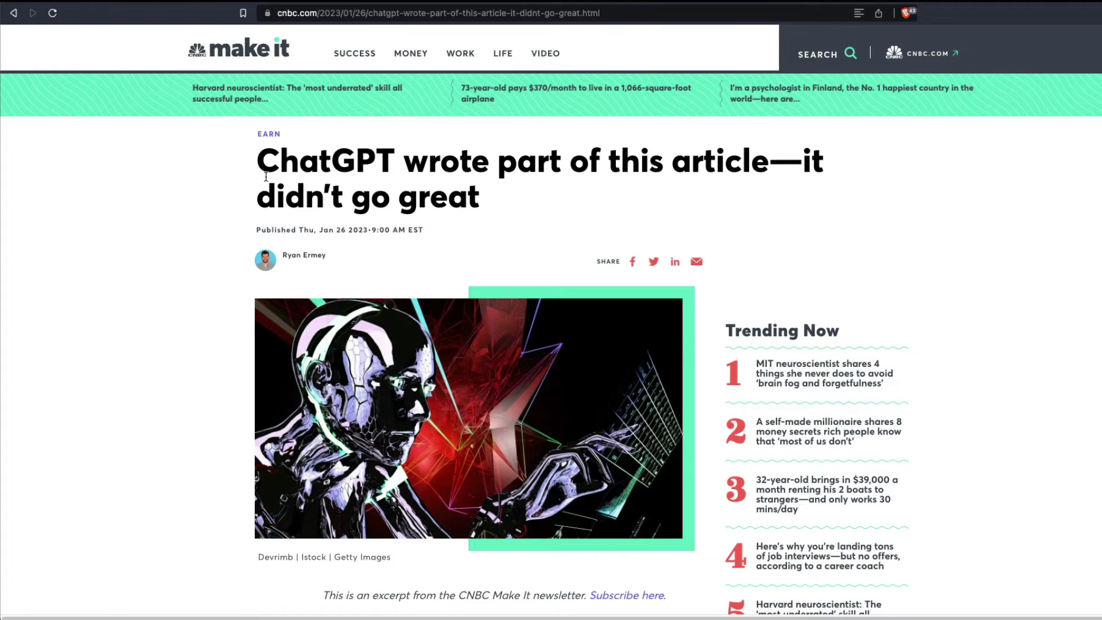
scroll(315, 352, "down", 5)
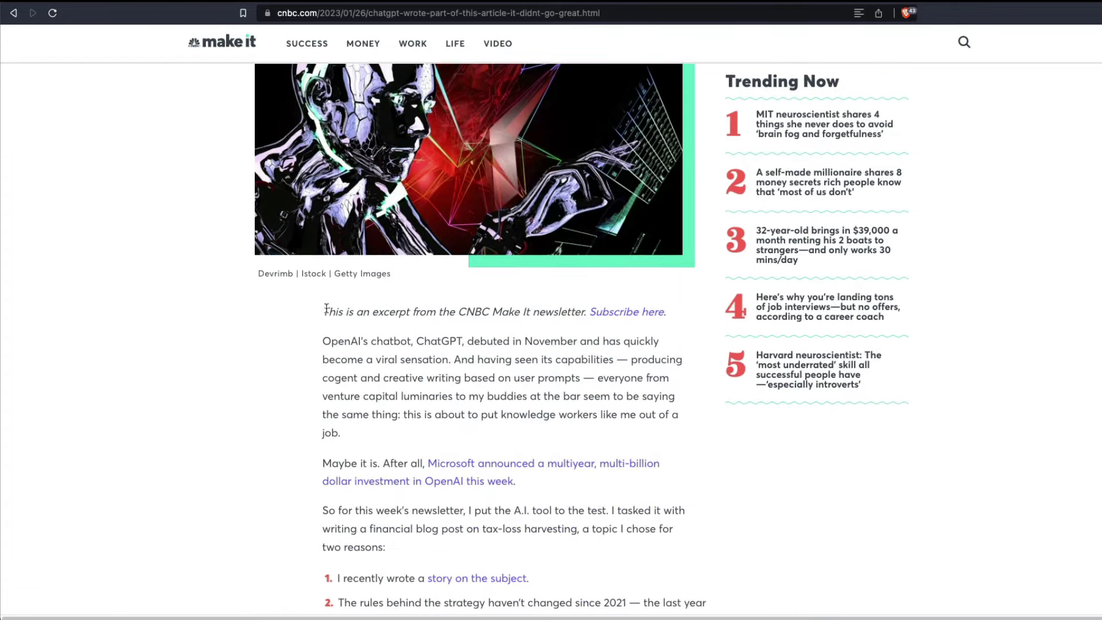
left_click_drag(325, 308, 508, 421)
scroll(436, 482, "down", 15)
Step: Paste the CNBC article text into the classifier and submit it, getting 'very unlikely' AI-generated
key("ctrl+Tab")
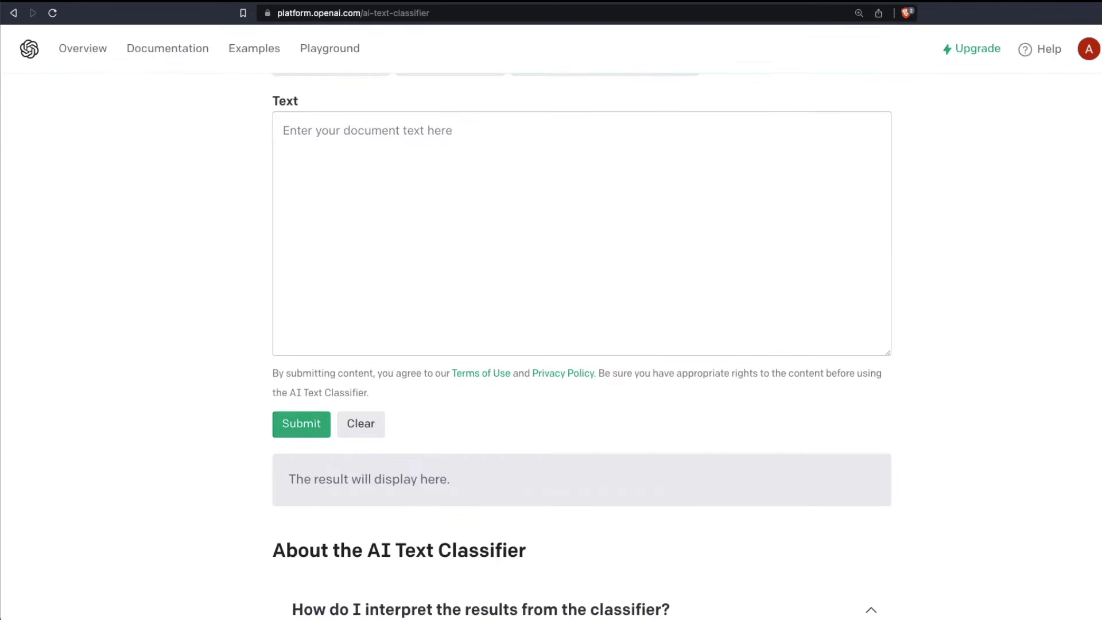
left_click(532, 249)
key("super+v")
left_click(322, 423)
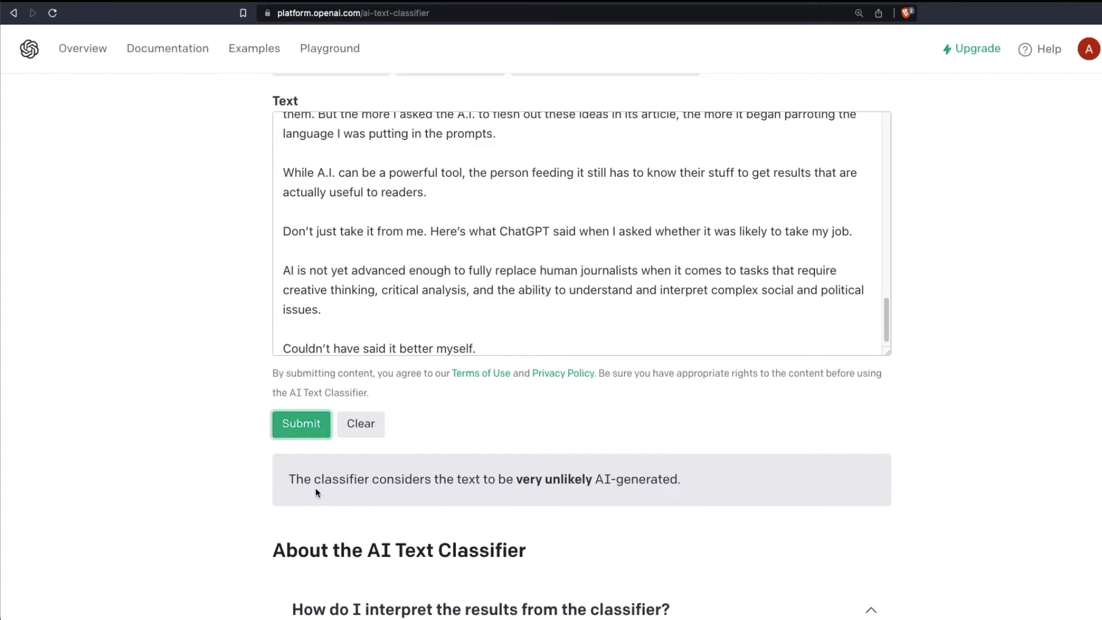
left_click_drag(288, 484, 686, 487)
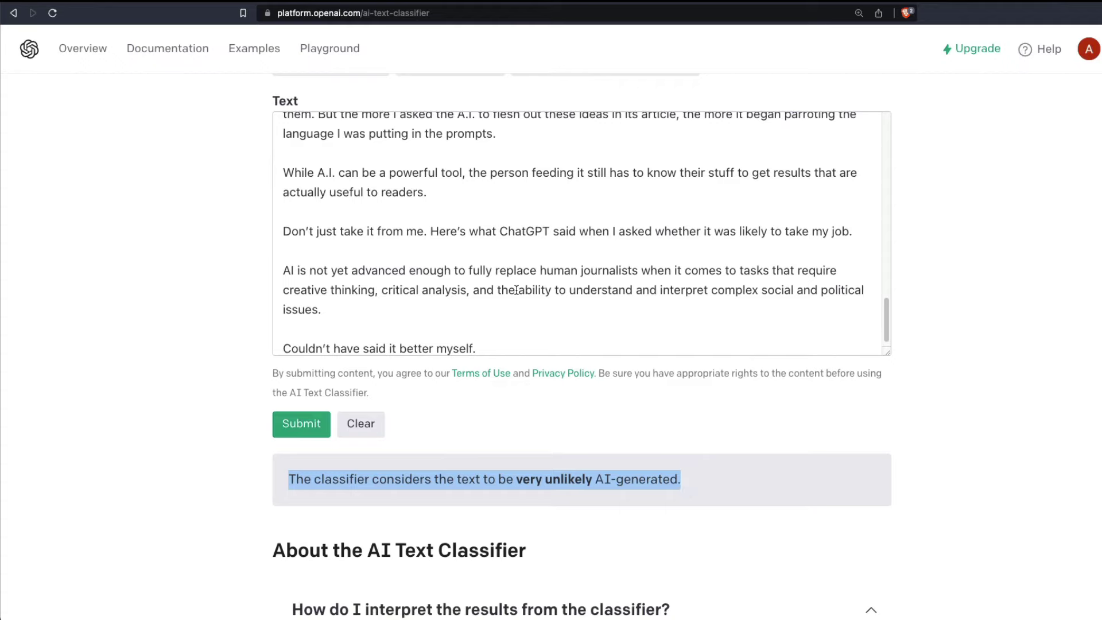
scroll(509, 305, "down", 1)
scroll(508, 310, "up", 5)
scroll(508, 310, "up", 10)
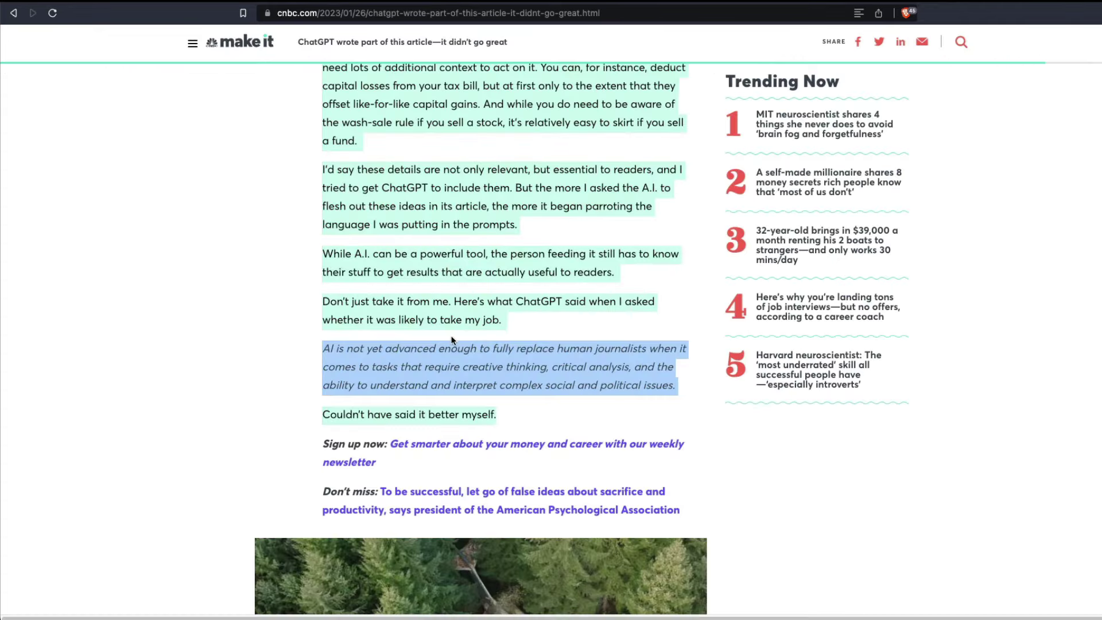
Step: Select the italic tax-loss harvesting passage from 'Tax-loss harvesting…' through its conclusion
scroll(452, 341, "up", 3)
scroll(452, 341, "up", 7)
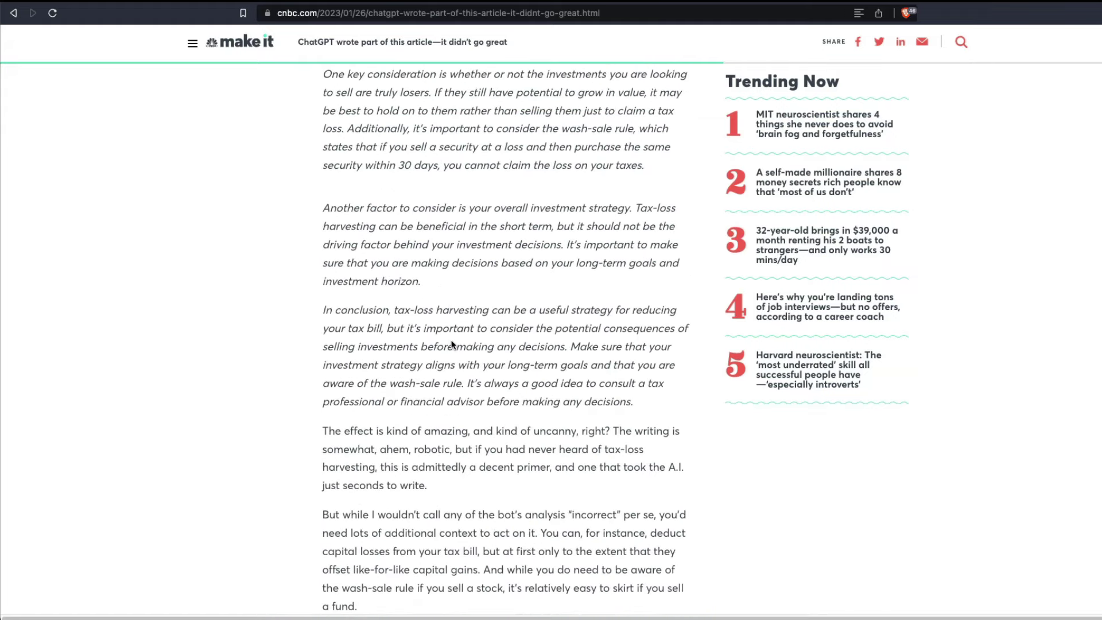
scroll(366, 215, "up", 2)
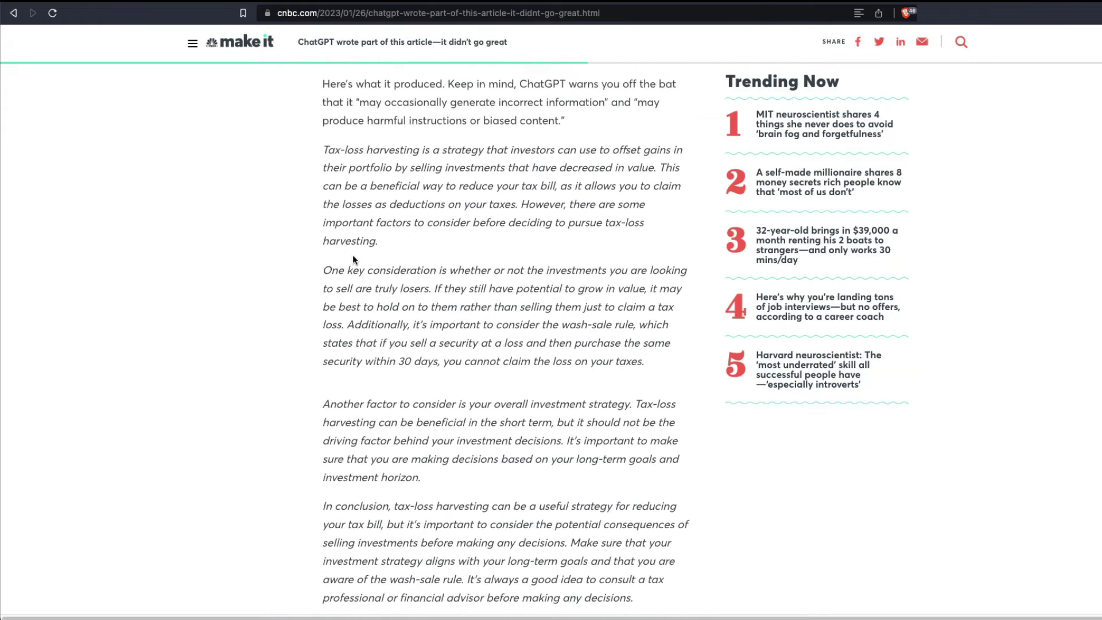
left_click_drag(327, 151, 656, 454)
scroll(567, 528, "down", 3)
Step: Replace the box text with the tax-loss passage and submit, getting 'possibly AI-generated'
key("ctrl+Tab")
key("super+a")
key("super+v")
left_click(300, 431)
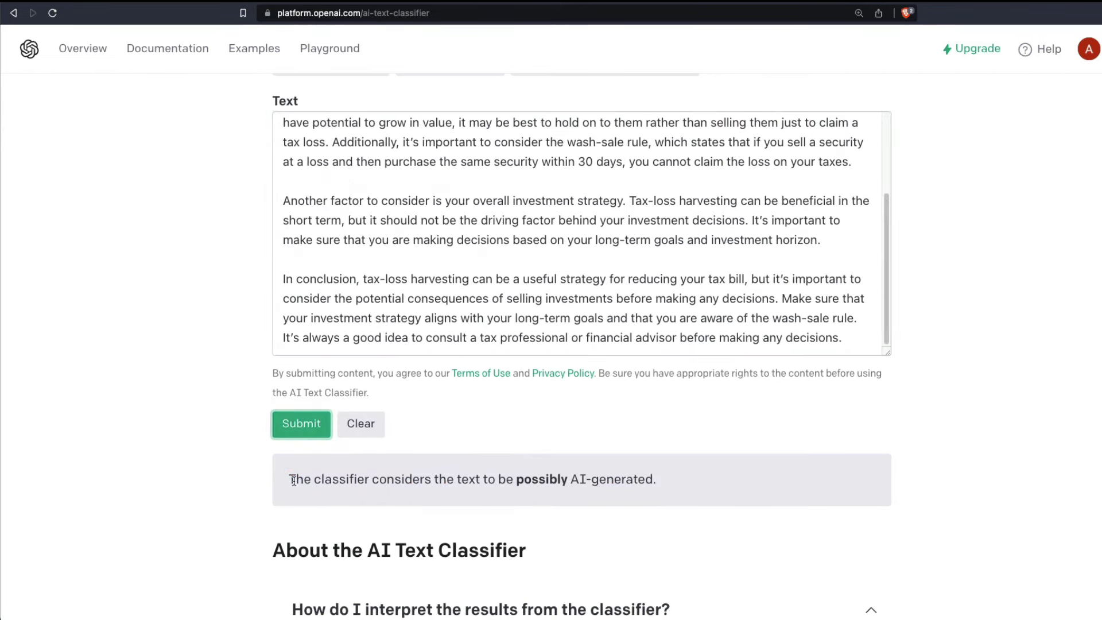
left_click_drag(296, 481, 622, 497)
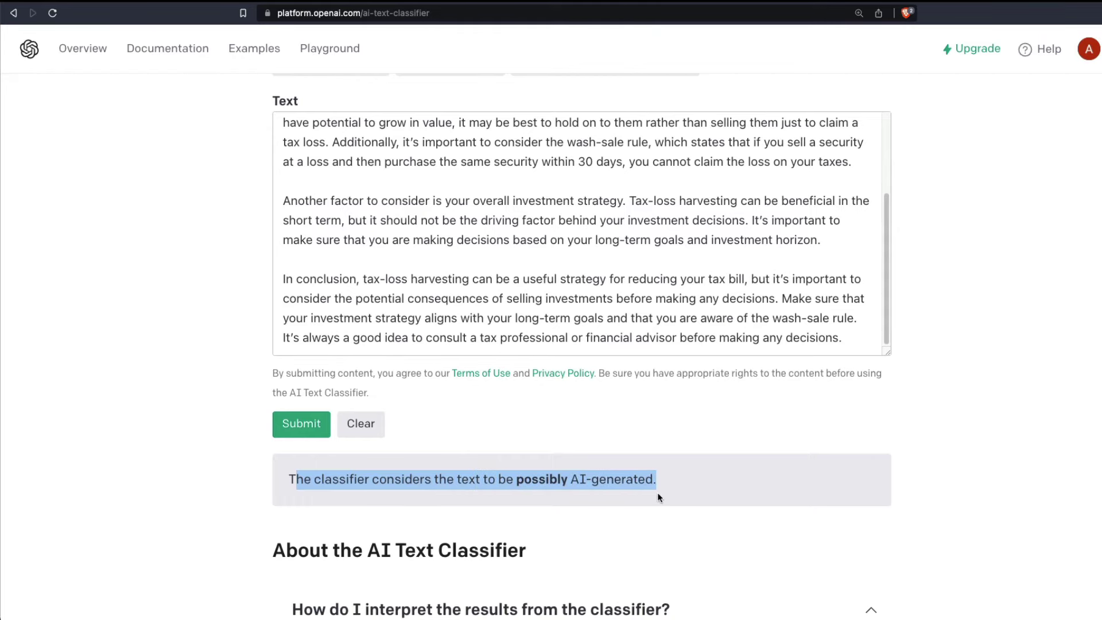
scroll(909, 453, "up", 3)
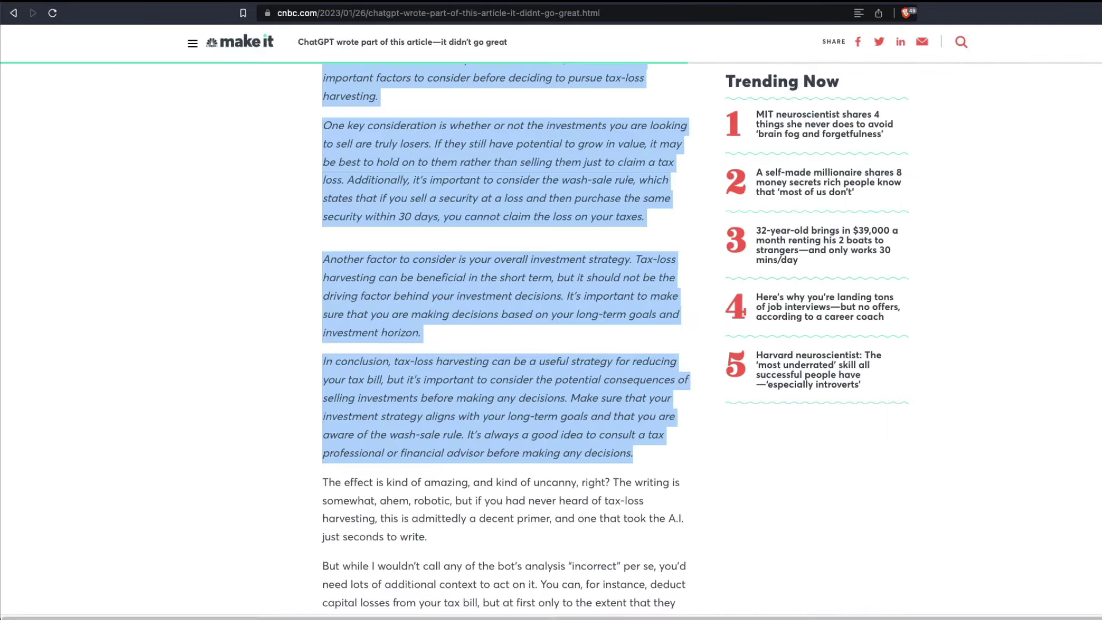
scroll(541, 418, "up", 10)
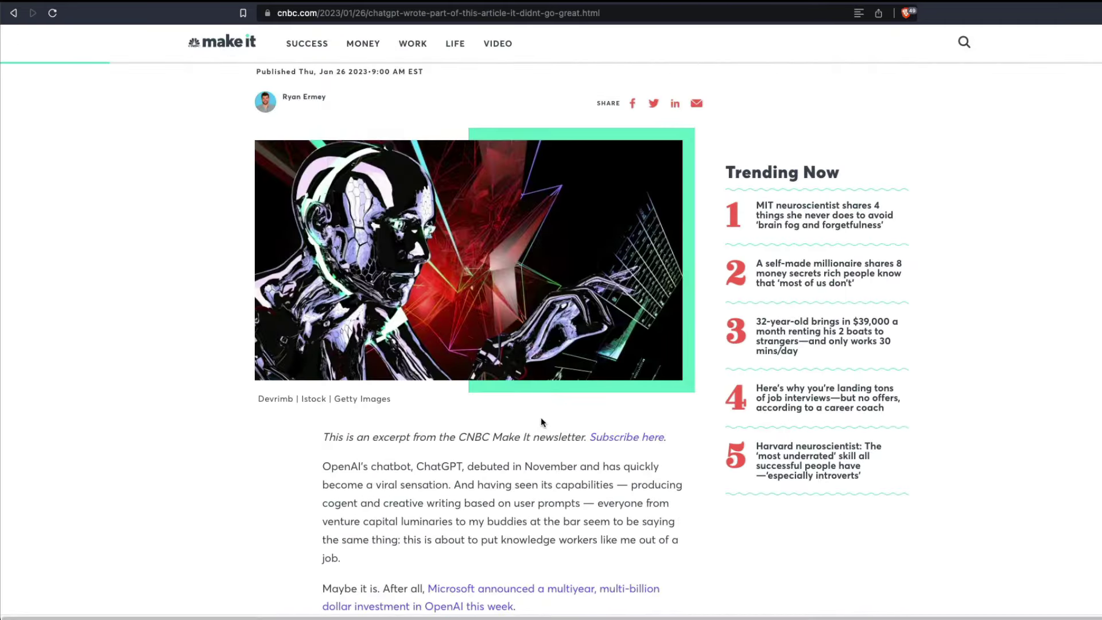
scroll(541, 422, "up", 3)
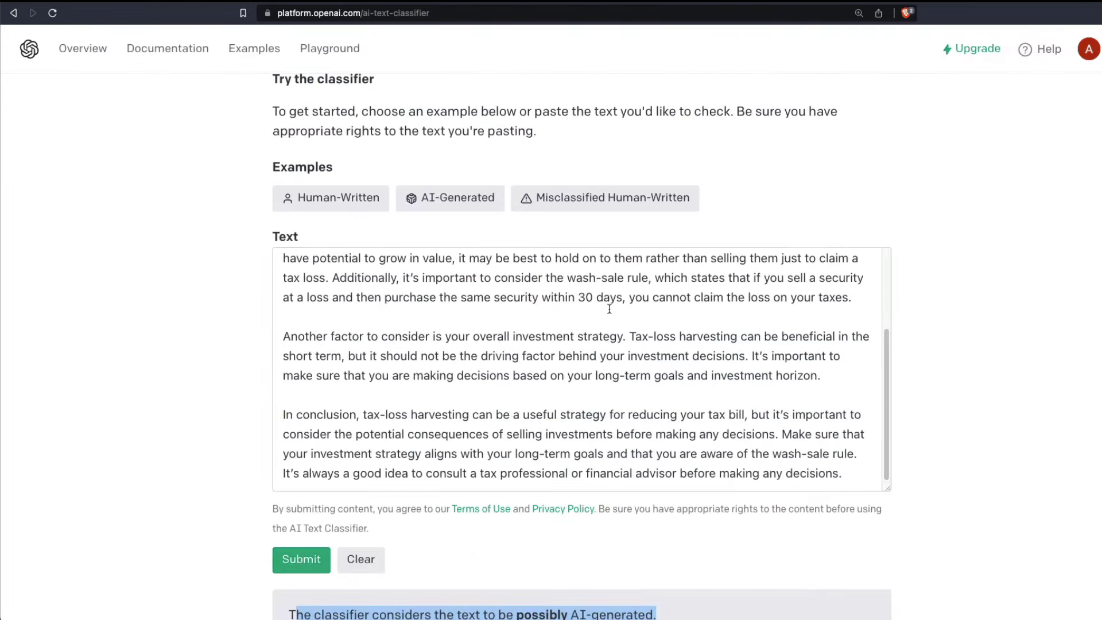
scroll(502, 497, "down", 3)
left_click(517, 476)
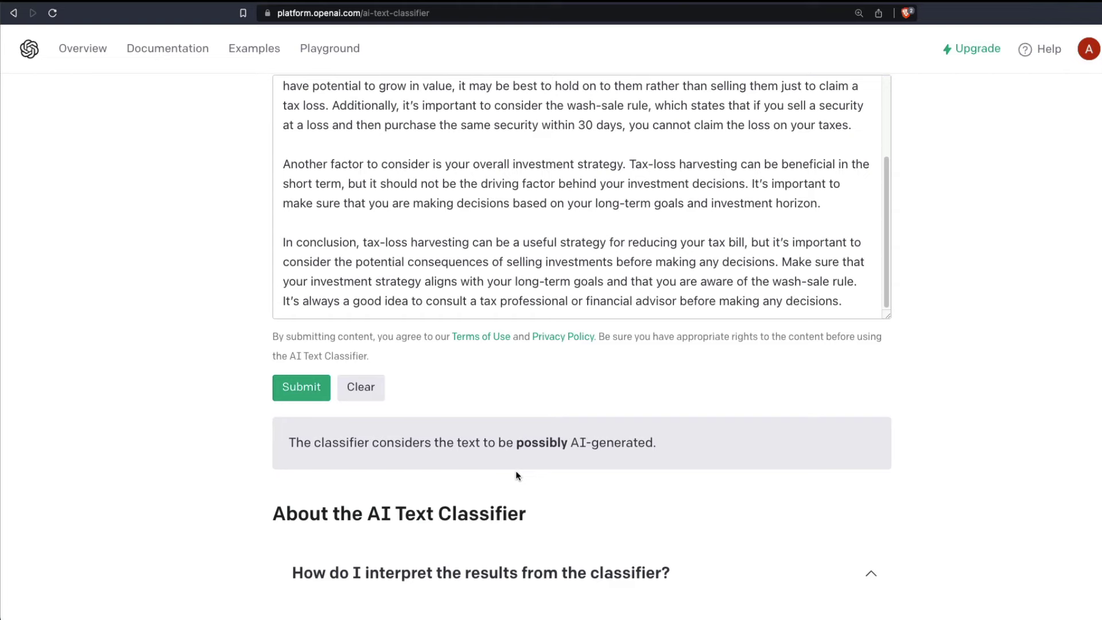
Step: Compare the 'possibly' verdict with the five result labels listed in the FAQ
scroll(518, 475, "up", 4)
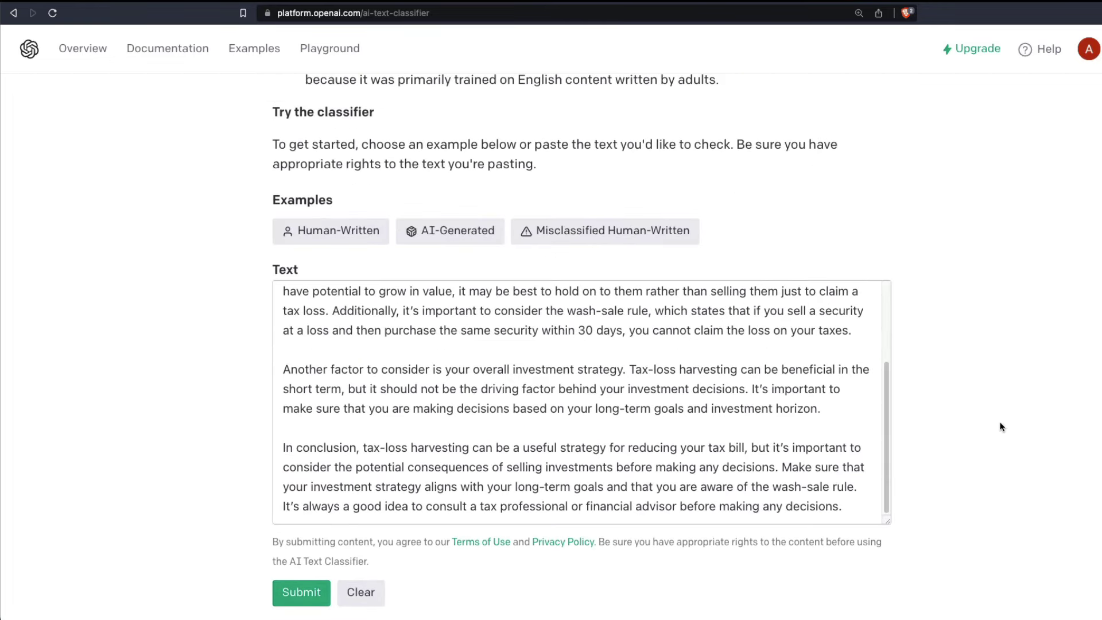
scroll(1001, 426, "down", 6)
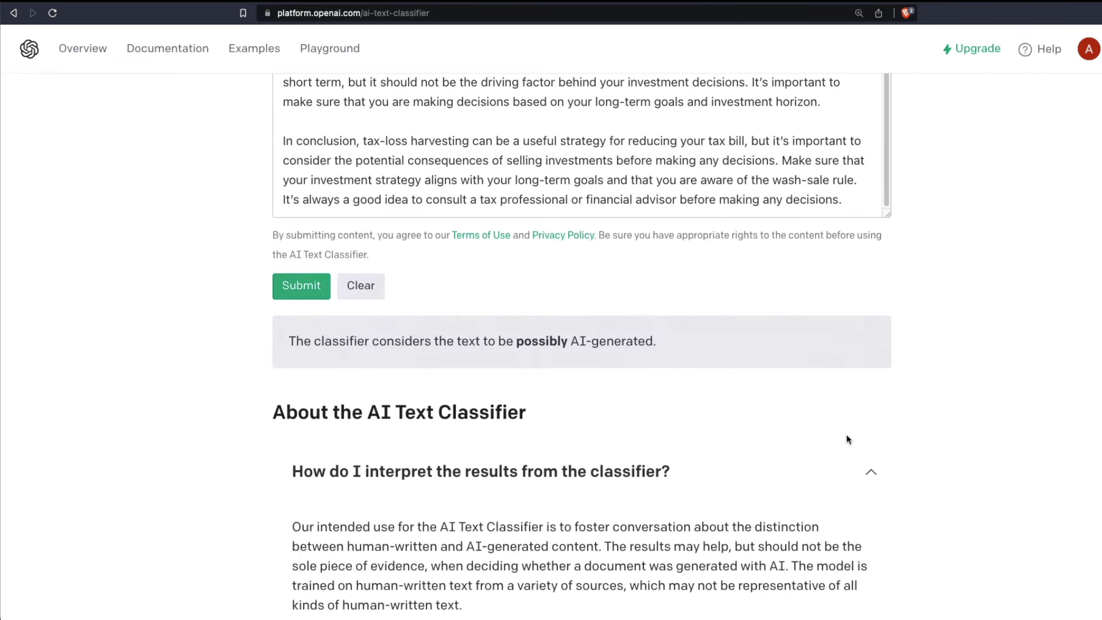
double_click(523, 342)
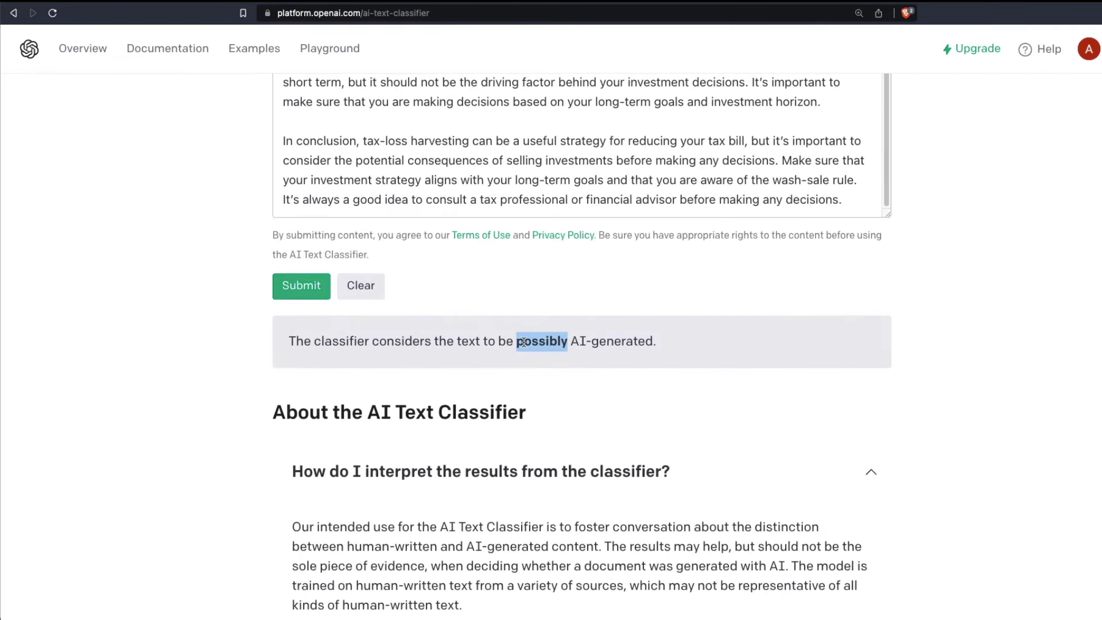
scroll(523, 342, "down", 4)
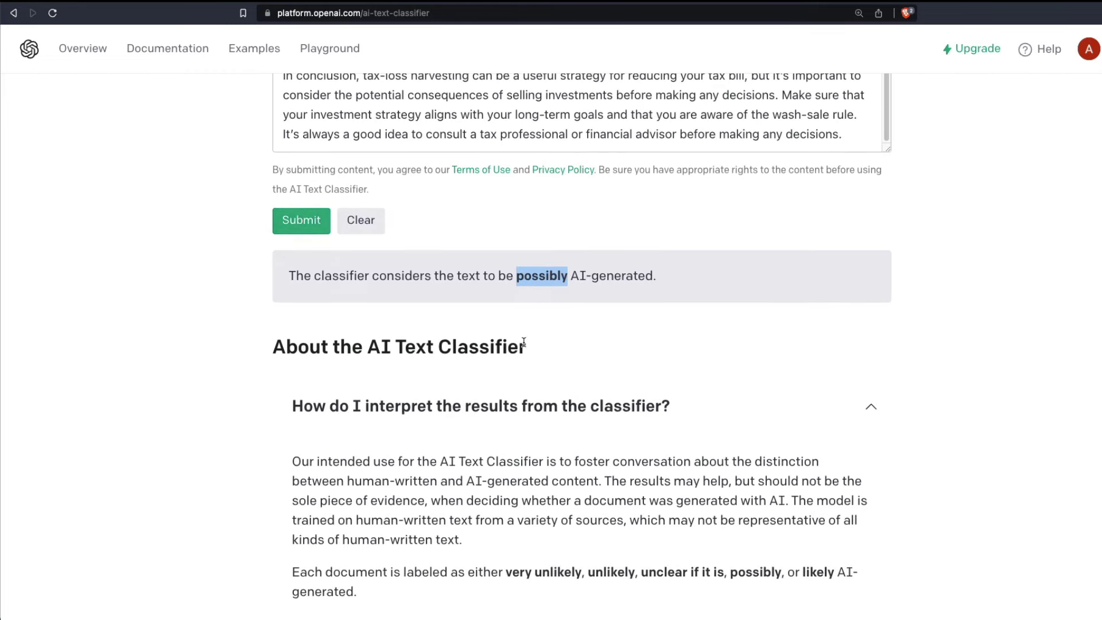
left_click_drag(511, 420, 837, 417)
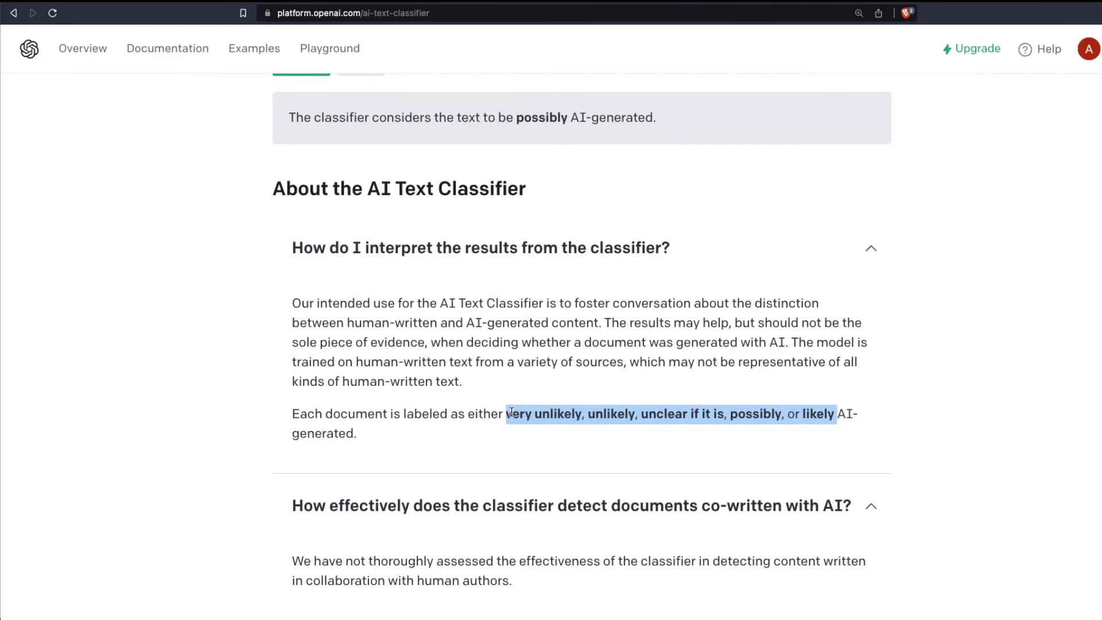
scroll(511, 411, "up", 10)
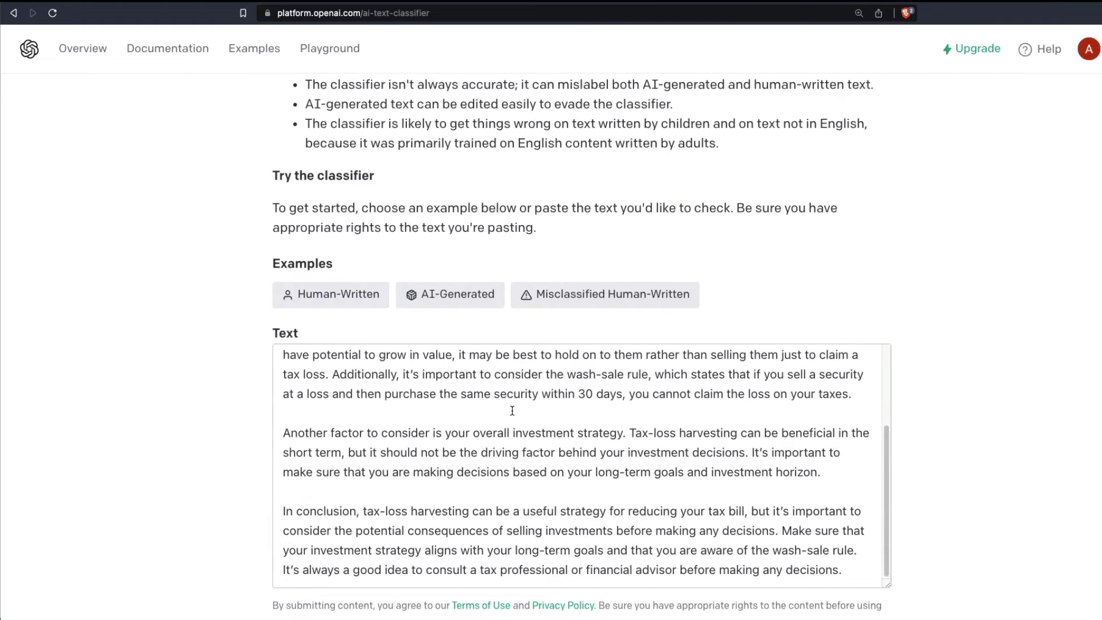
scroll(512, 411, "down", 2)
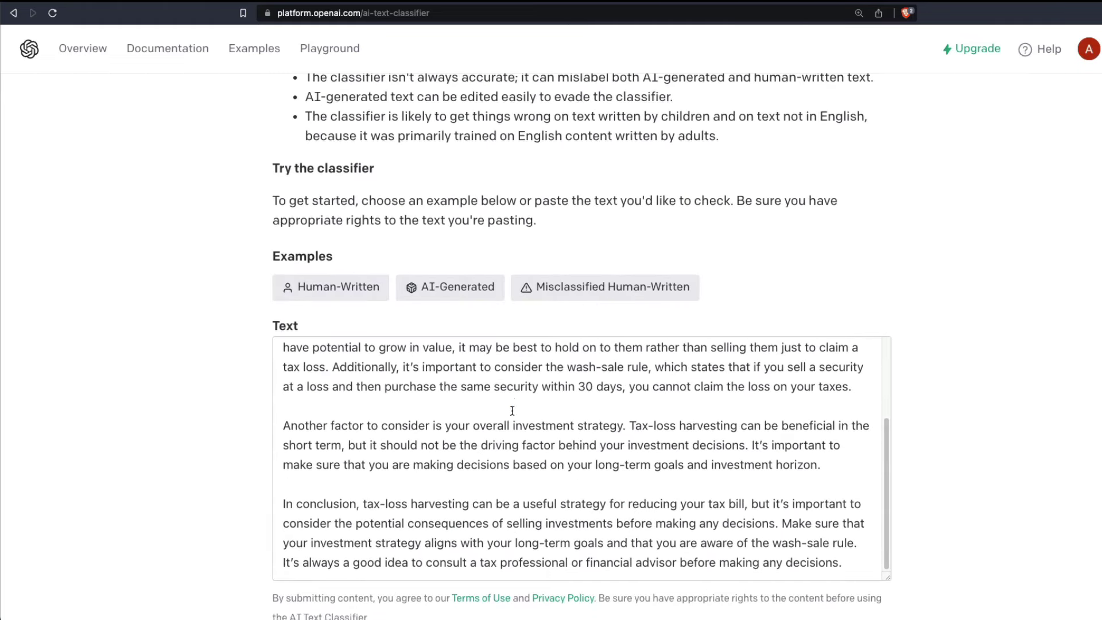
Step: Clear the box and load the Human-Written, AI-Generated, then Misclassified Don Quixote samples
left_click(511, 411)
left_click(380, 602)
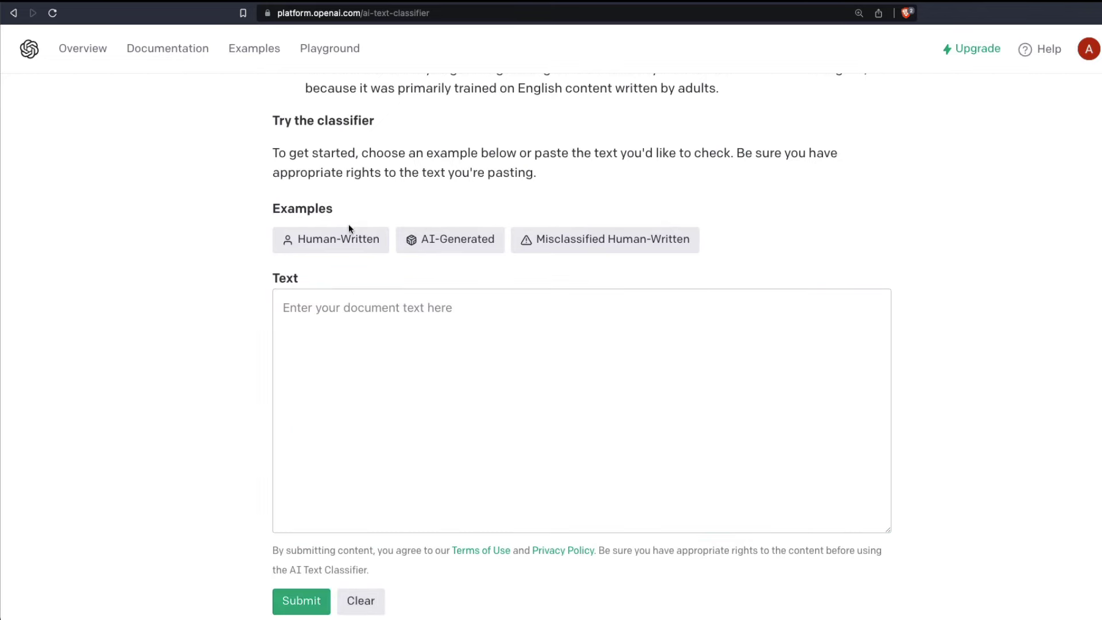
left_click(322, 247)
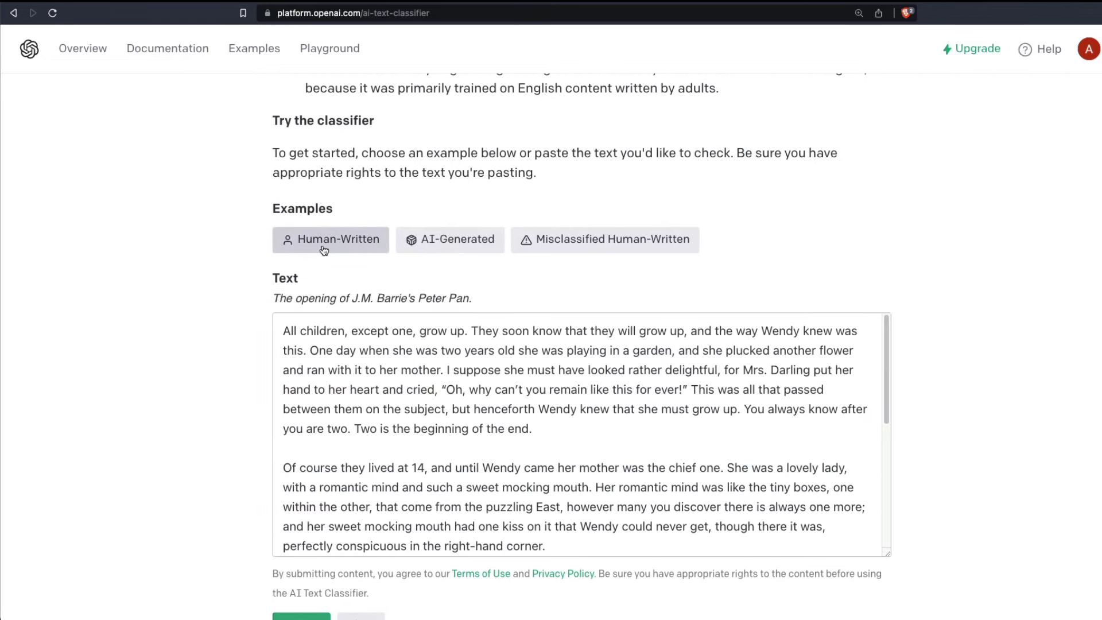
left_click(462, 249)
left_click(602, 240)
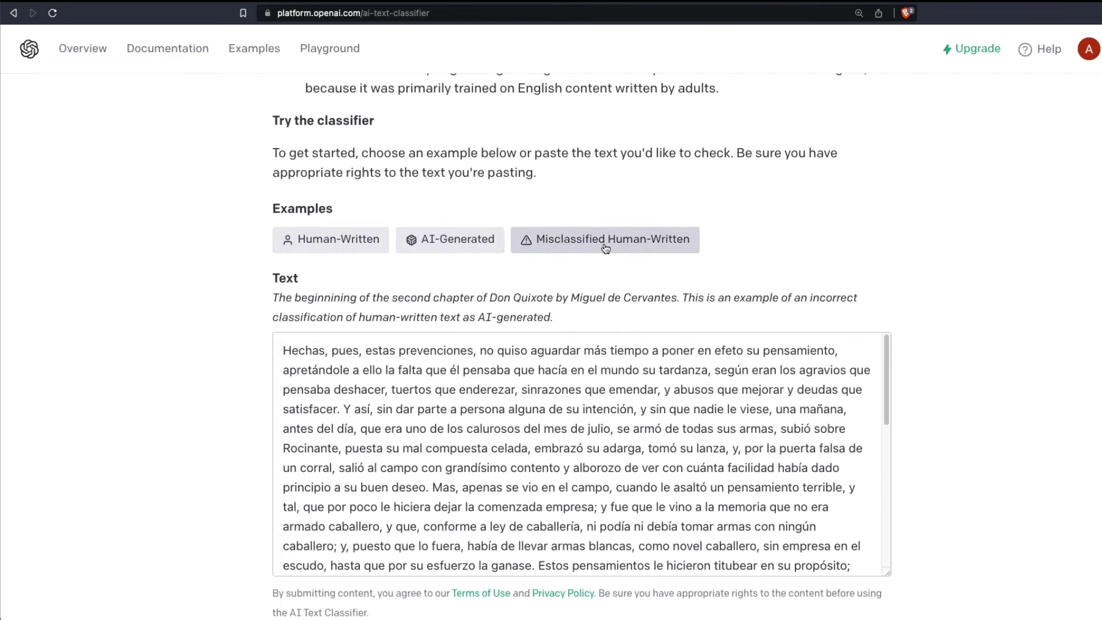
Step: Submit the Don Quixote sample, note 'likely AI-generated', and return to a fresh classifier page
left_click(420, 408)
scroll(462, 406, "down", 5)
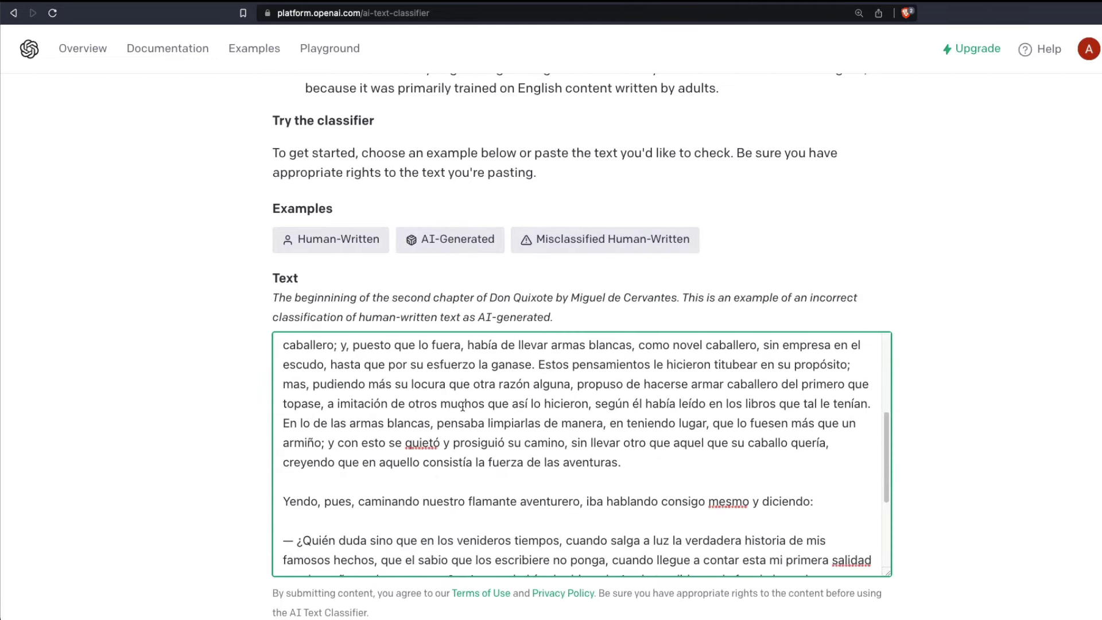
scroll(463, 407, "down", 3)
scroll(165, 511, "down", 5)
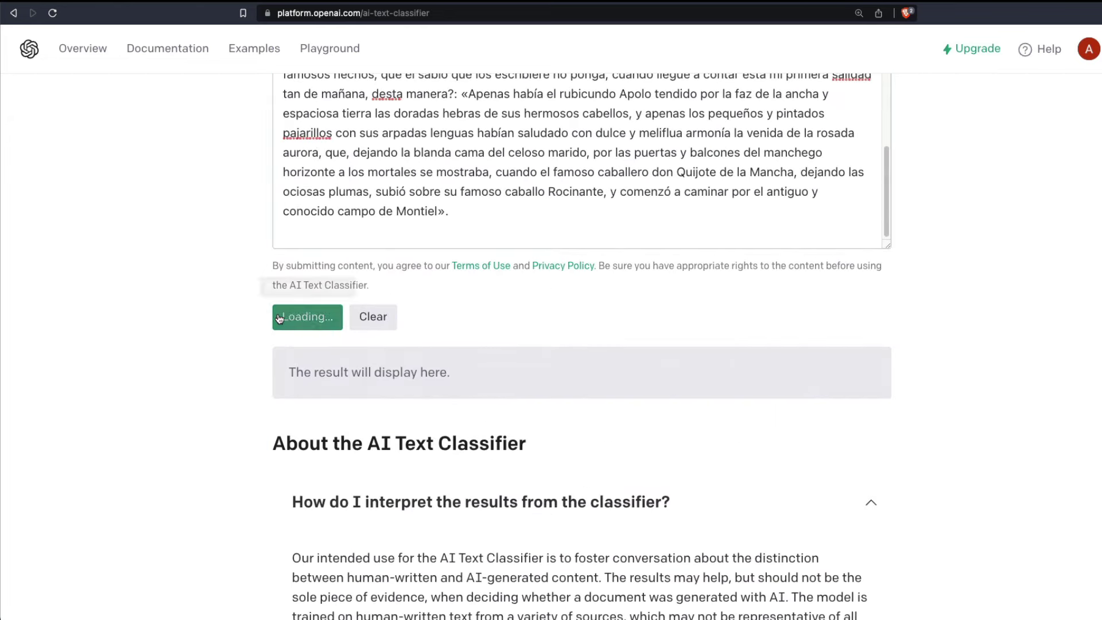
left_click(304, 316)
left_click_drag(656, 376, 473, 373)
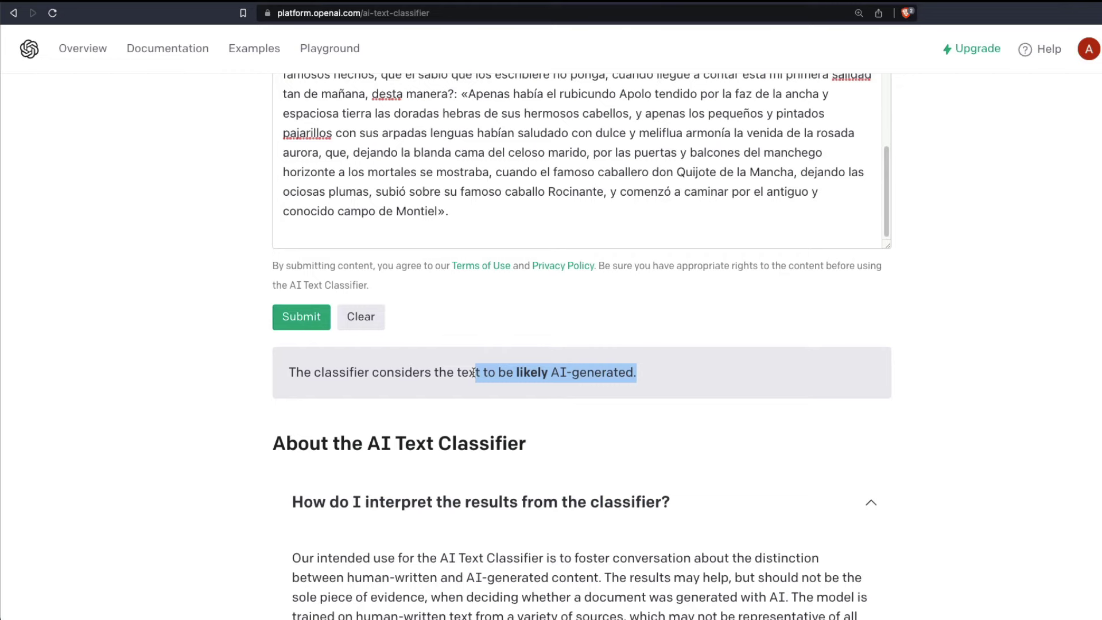
key("super+bracketleft")
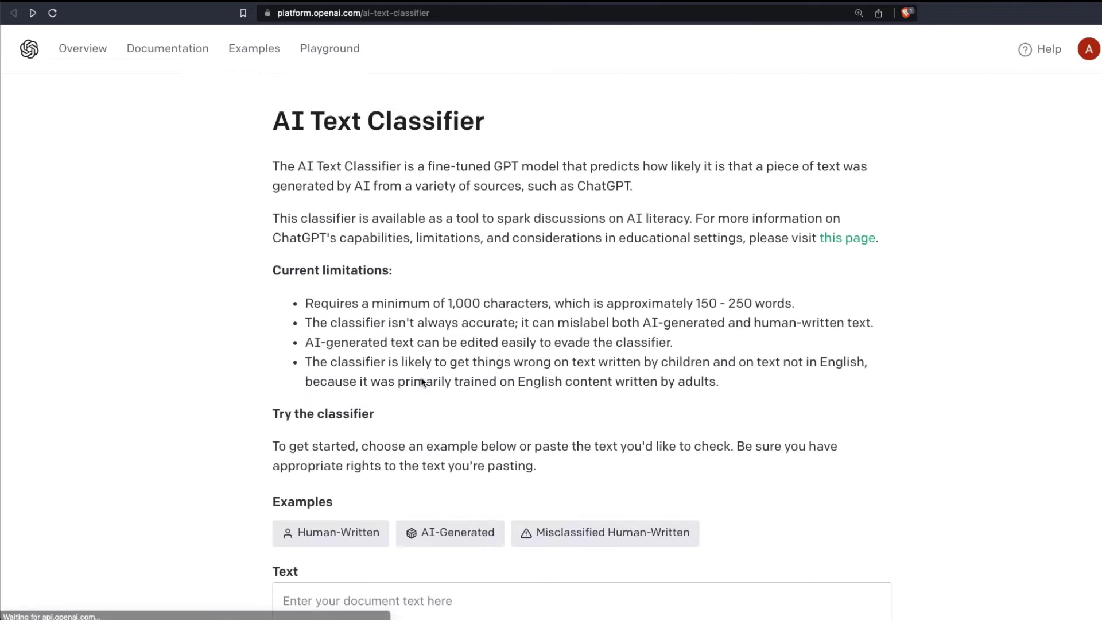
scroll(447, 372, "down", 5)
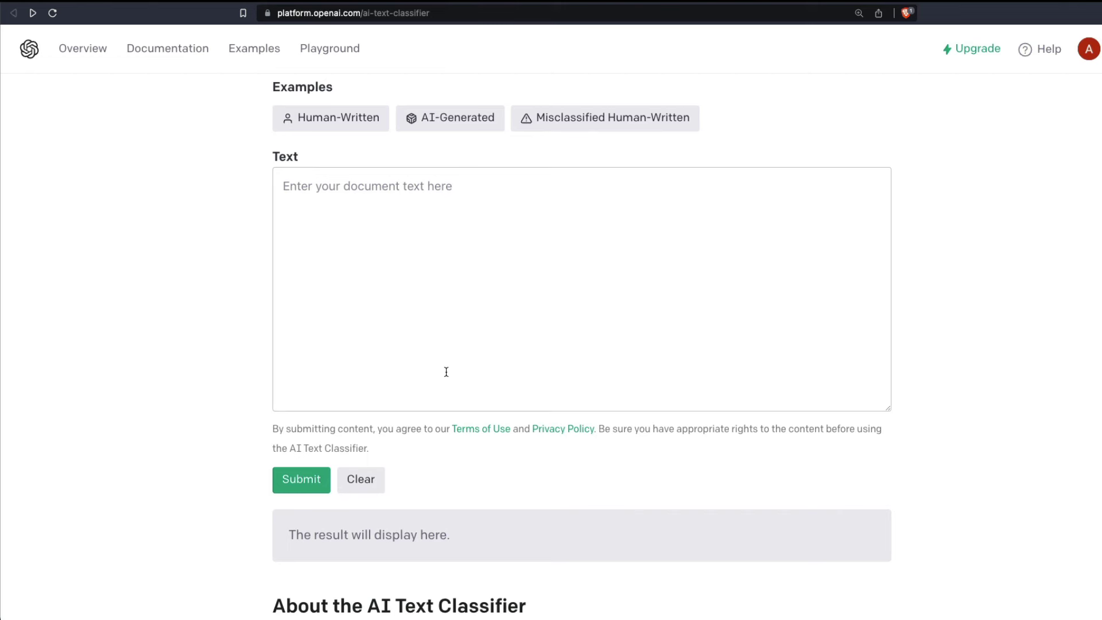
scroll(446, 371, "up", 7)
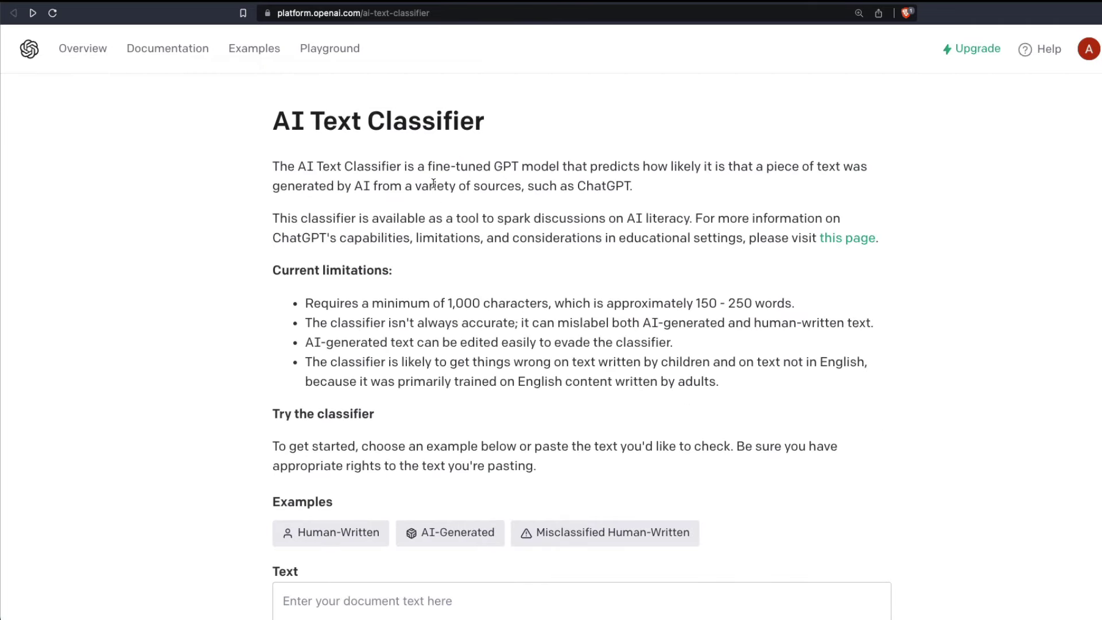
left_click_drag(429, 166, 597, 165)
left_click(598, 164)
scroll(571, 296, "down", 3)
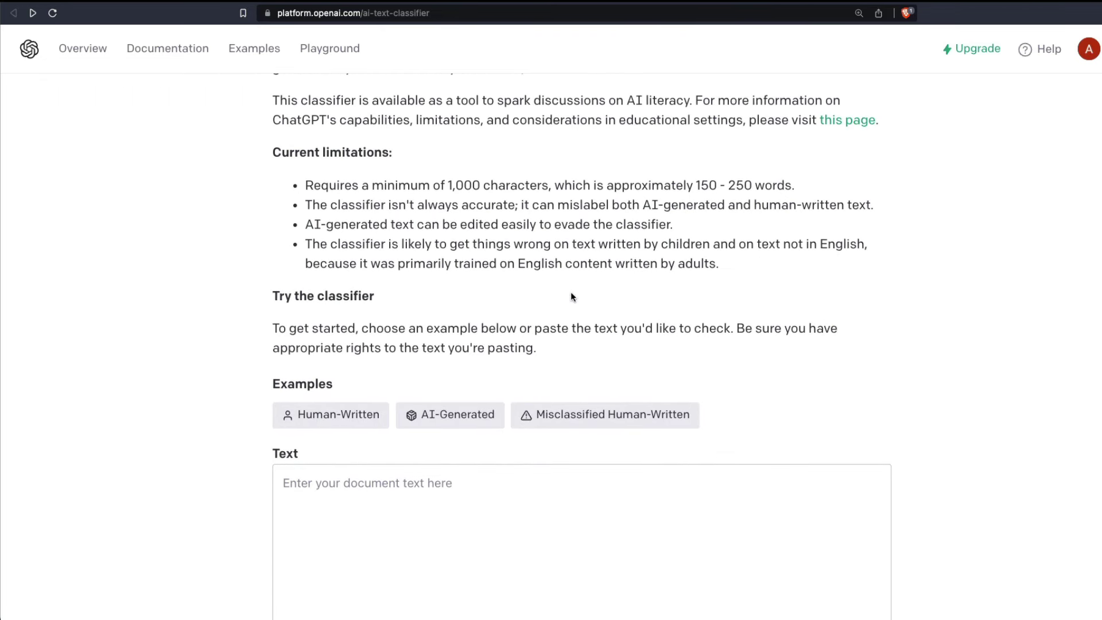
scroll(571, 297, "down", 8)
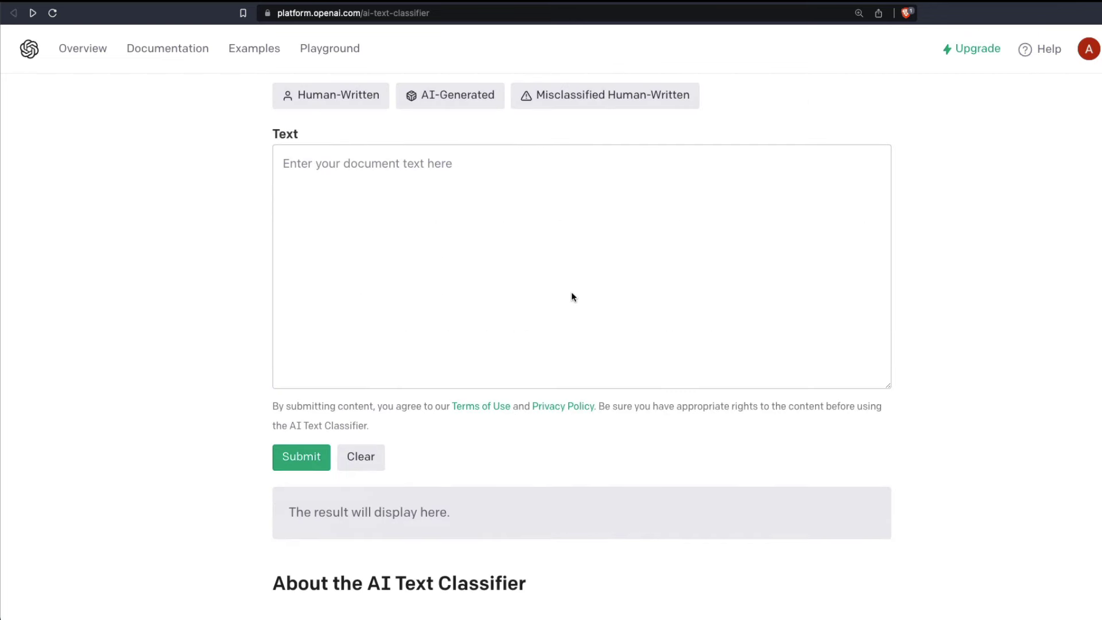
scroll(572, 293, "up", 1)
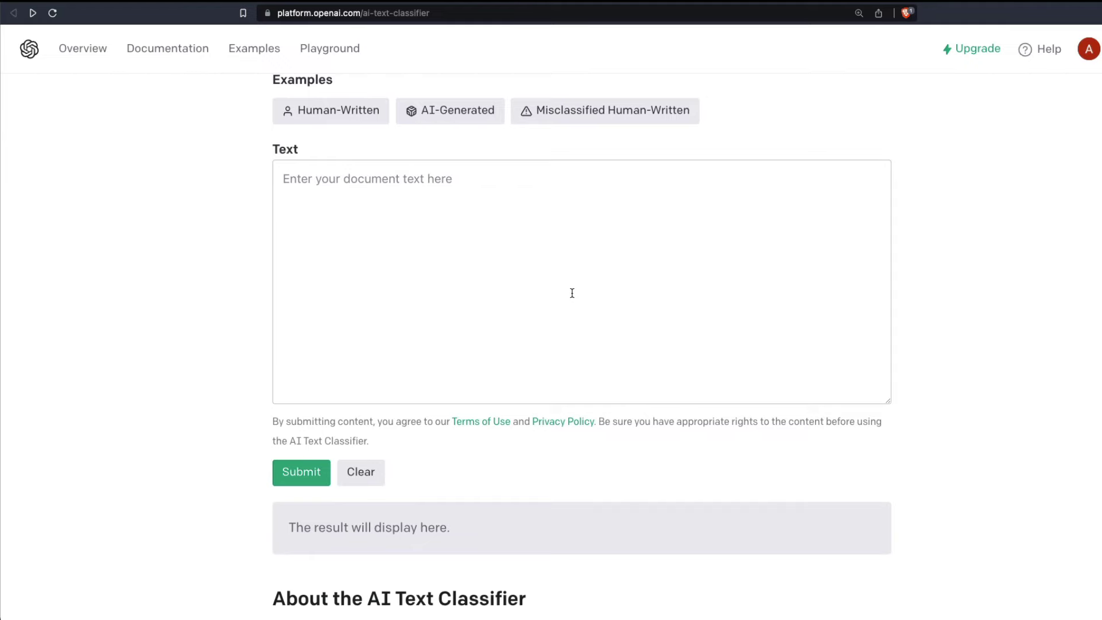
scroll(572, 293, "up", 7)
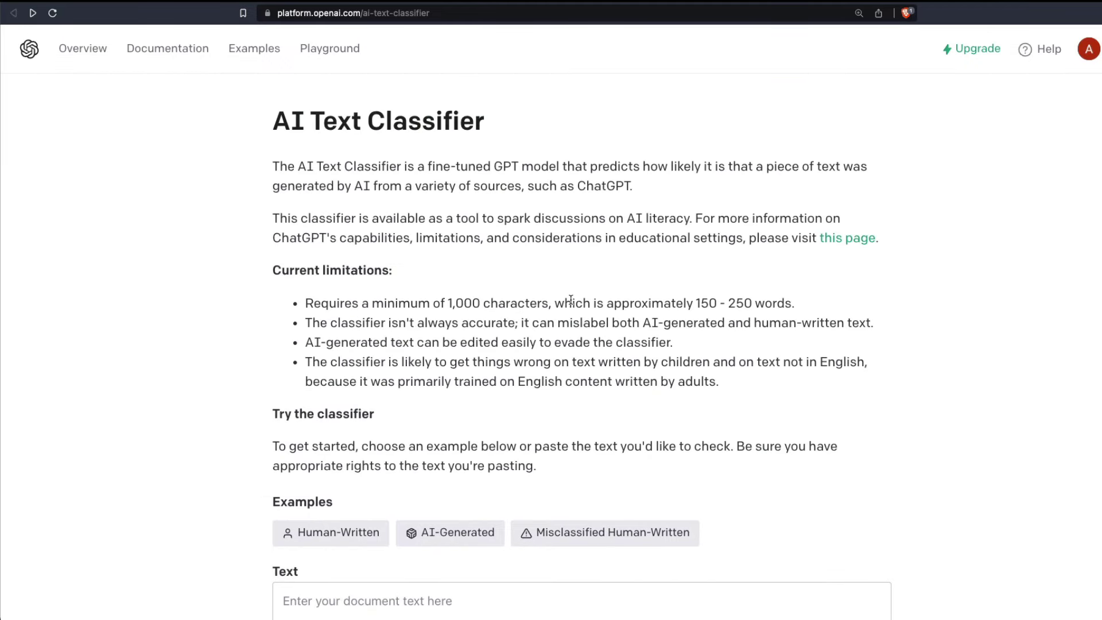
Step: On the announcement blog post, highlight the '26% of AI-written' detection passage
key("super+w")
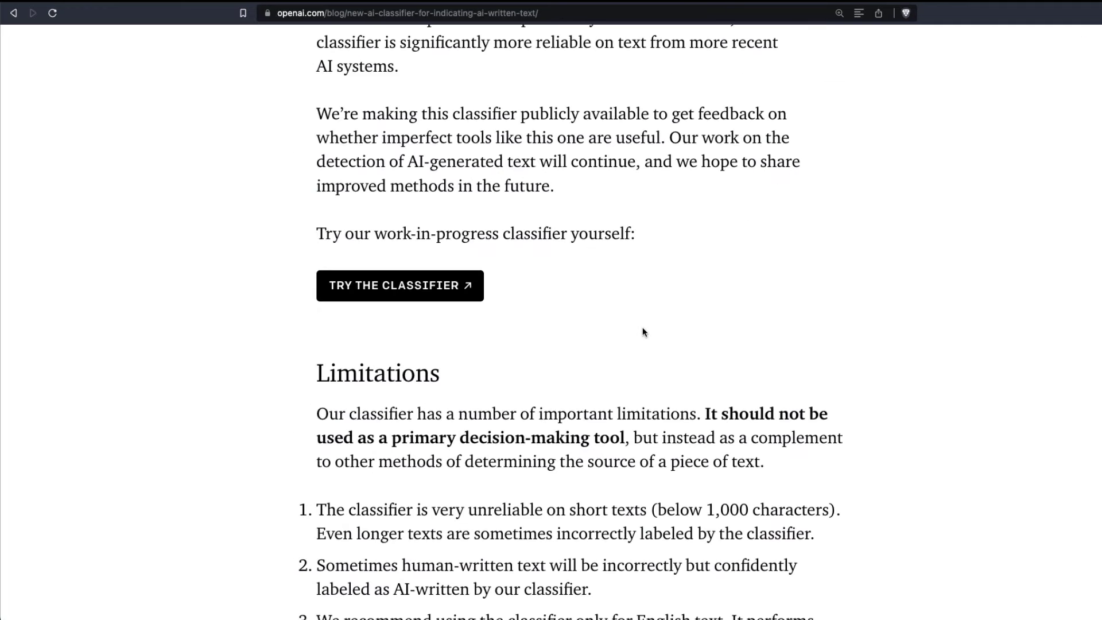
scroll(642, 333, "up", 2)
scroll(642, 332, "up", 5)
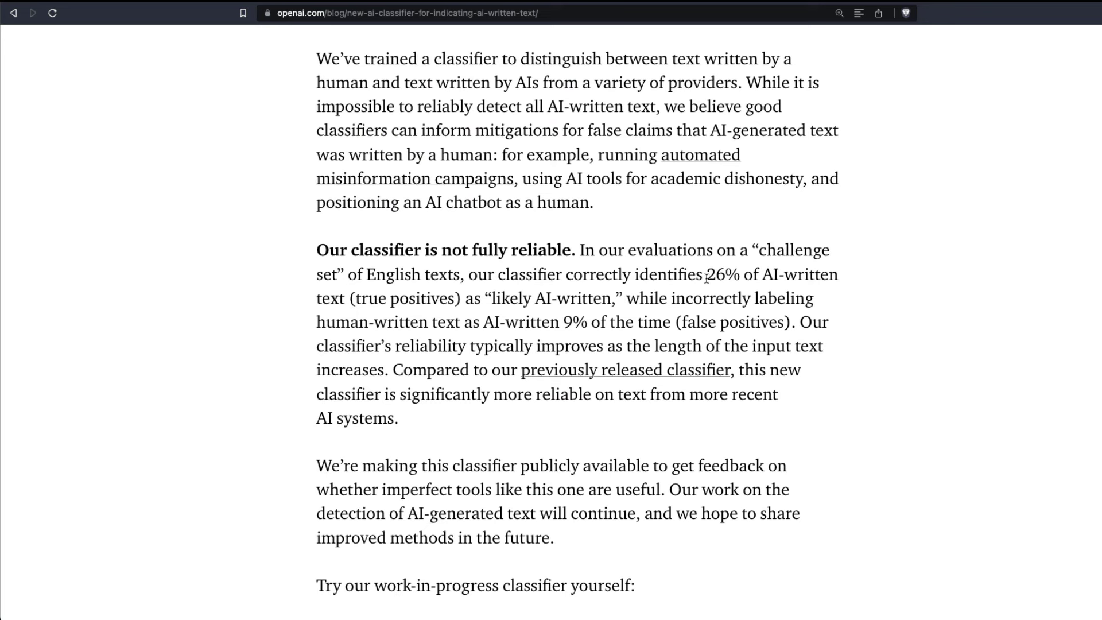
left_click_drag(706, 278, 610, 300)
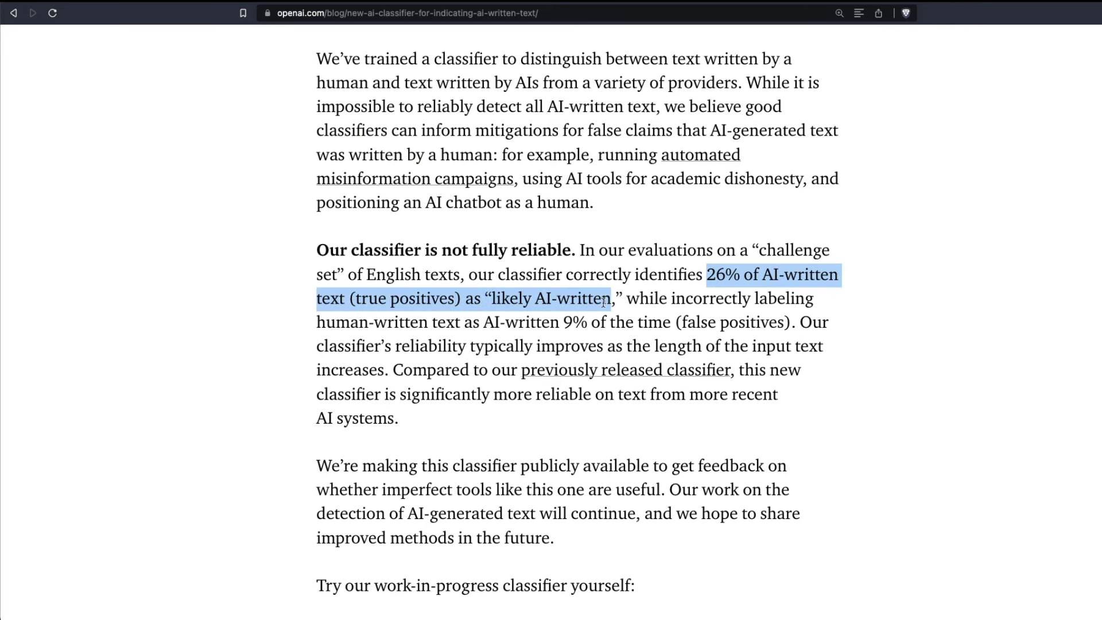
left_click(669, 276)
left_click_drag(708, 277, 833, 275)
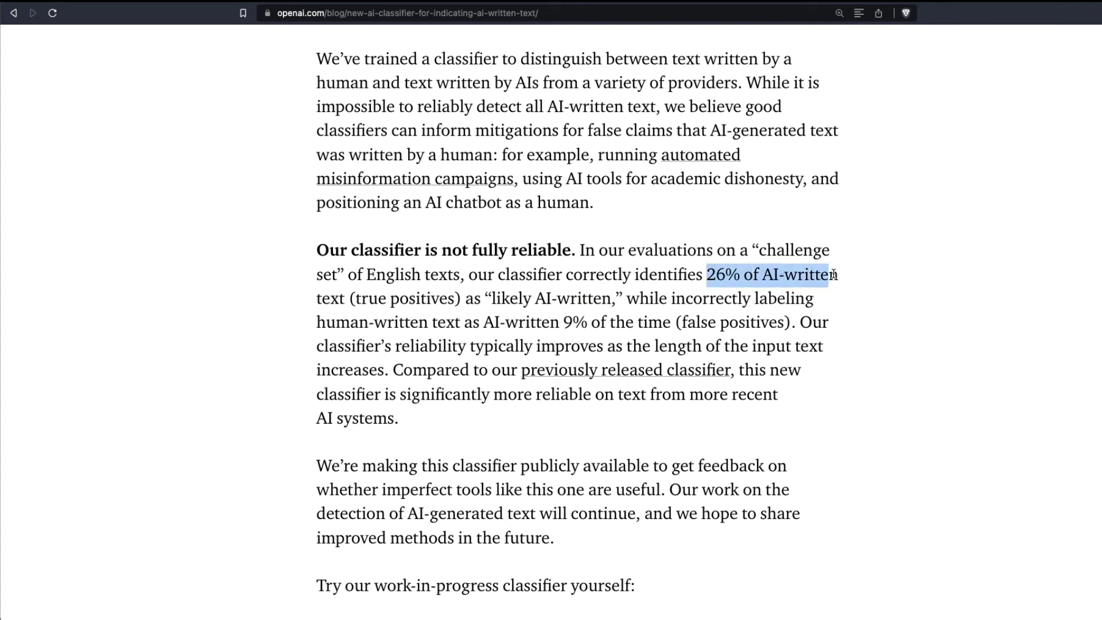
double_click(833, 275)
left_click(508, 302)
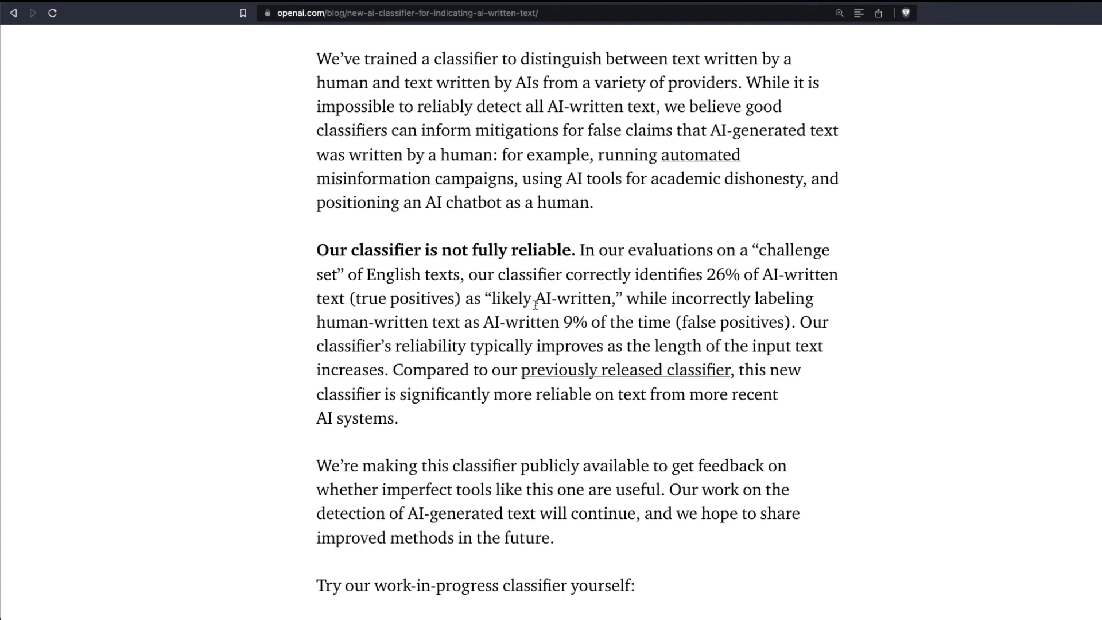
Step: Highlight 'likely AI-written' and the 9% false-positive rate passage
left_click_drag(491, 301, 613, 301)
left_click(669, 305)
left_click_drag(317, 325, 792, 323)
left_click(792, 323)
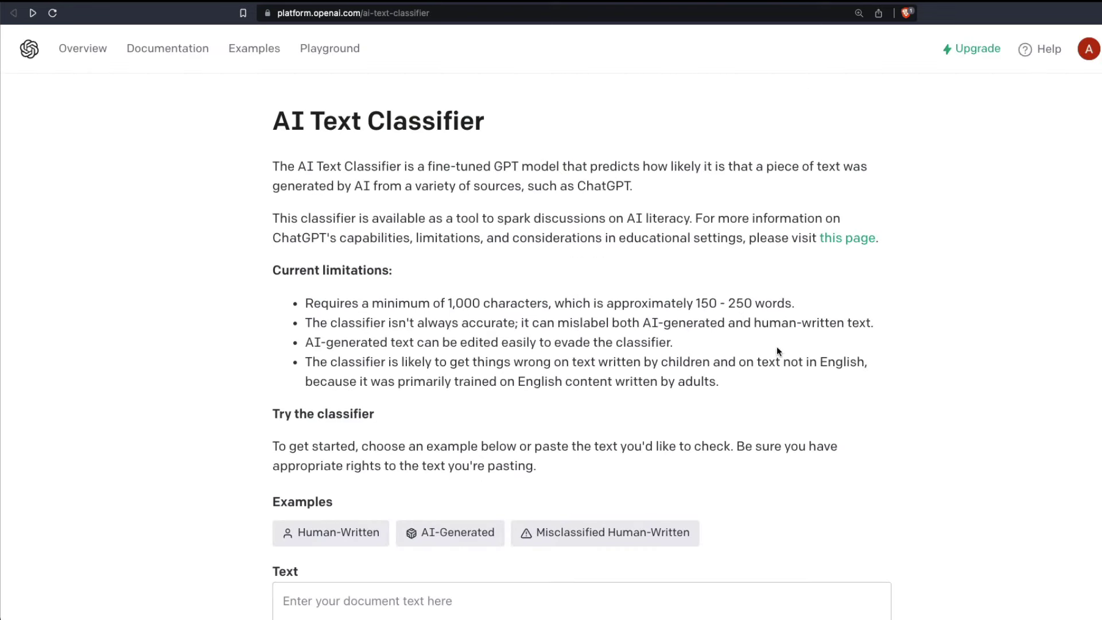
scroll(832, 394, "down", 10)
scroll(832, 393, "up", 4)
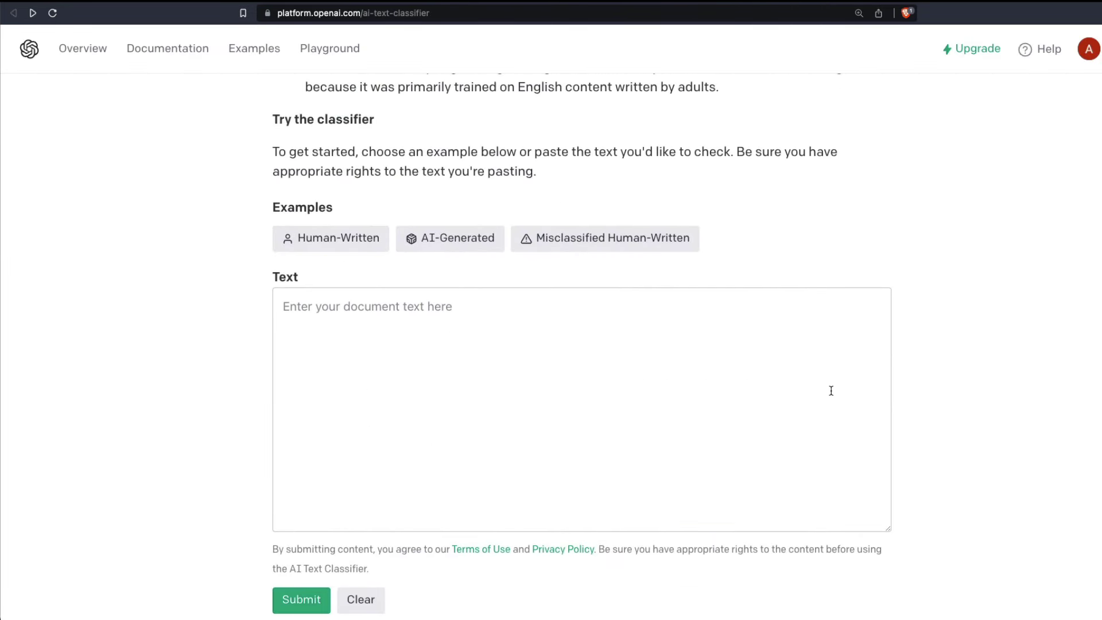